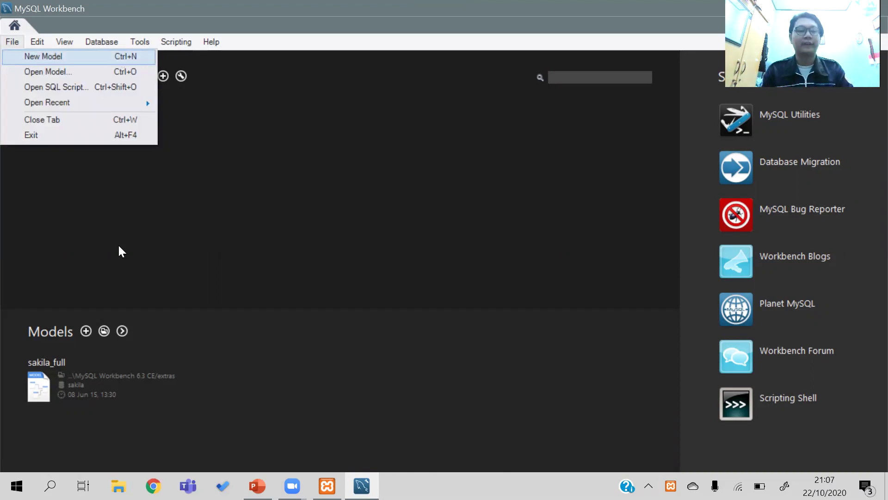
- Create a new model with an empty EER diagram and consult the Contoh Kasus slide in PowerPoint before returning to MySQL Workbench
{"action": "left_click", "coordinate": [86, 329]}
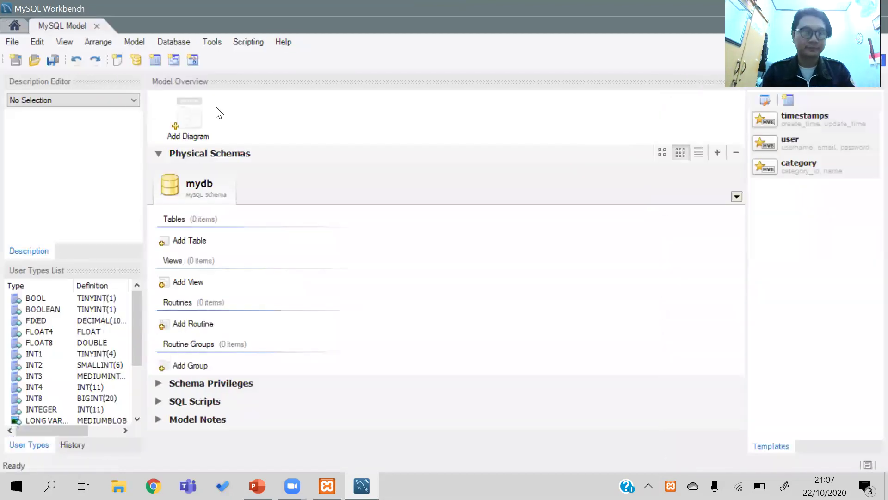
{"action": "double_click", "coordinate": [193, 111]}
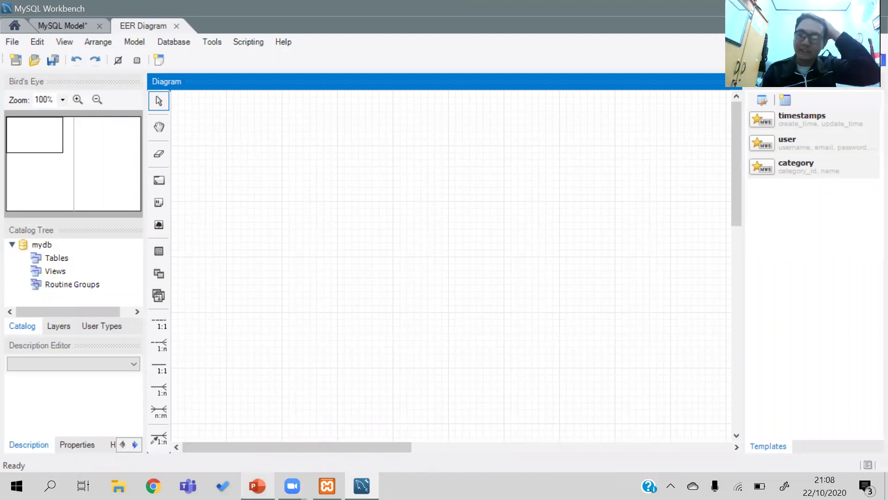
{"action": "left_click", "coordinate": [257, 486]}
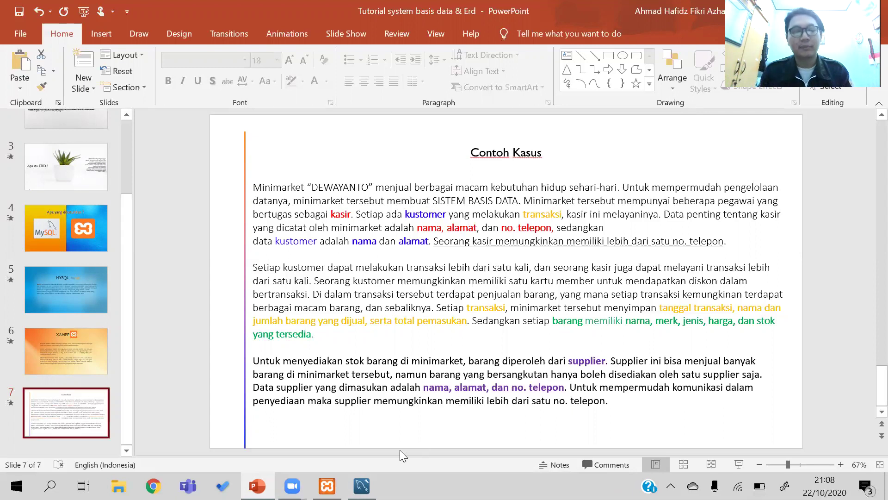
{"action": "left_click", "coordinate": [361, 485]}
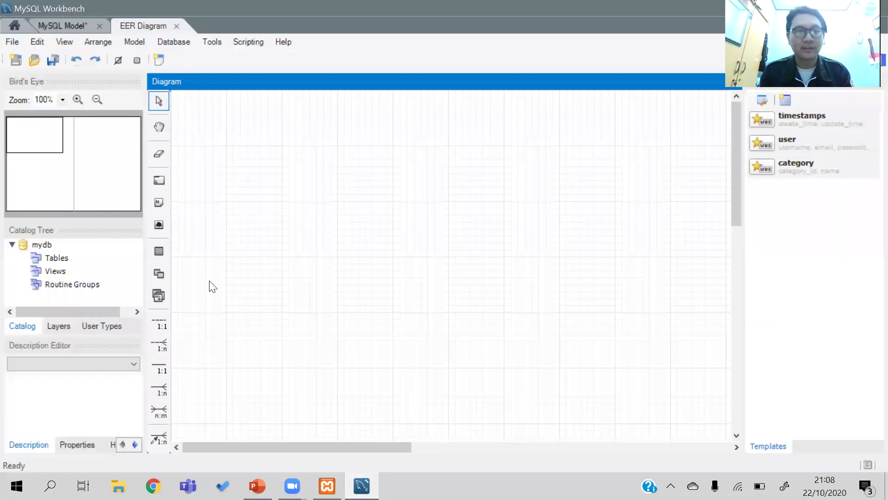
- Place a new table in the upper-left area of the diagram and name it kasir
{"action": "left_click", "coordinate": [157, 251]}
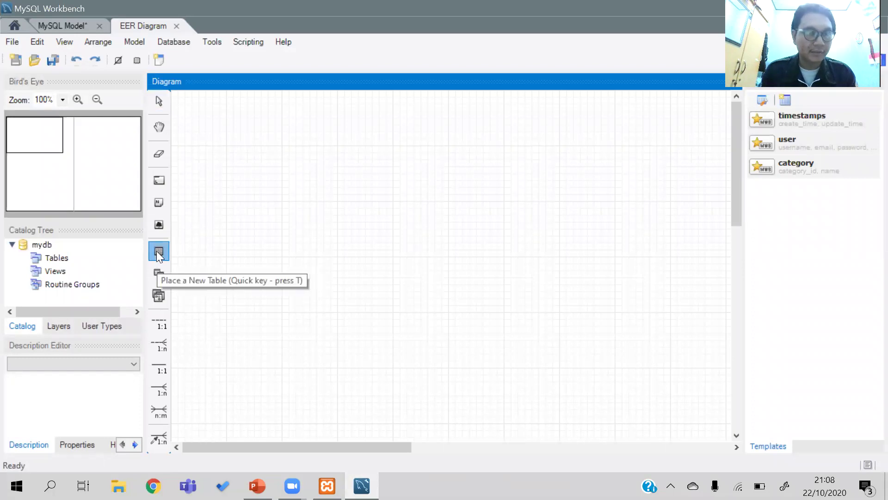
{"action": "left_click", "coordinate": [255, 141]}
{"action": "left_click_drag", "start_coordinate": [280, 152], "coordinate": [253, 137]}
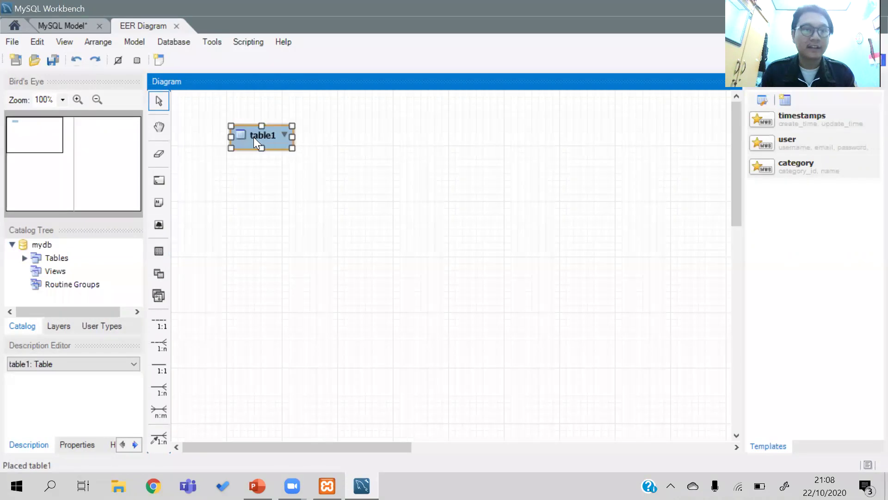
{"action": "double_click", "coordinate": [263, 134]}
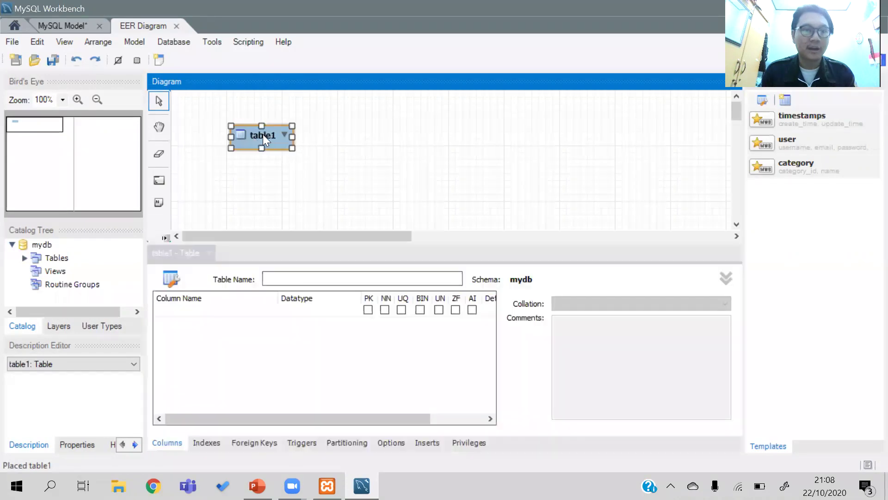
{"action": "double_click", "coordinate": [305, 273]}
{"action": "key", "text": "BackSpace"}
{"action": "type", "text": "kasir"}
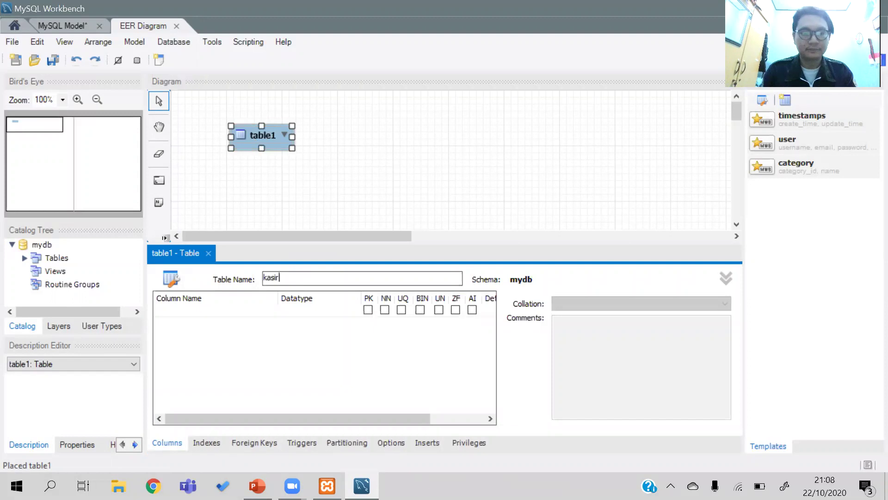
- Add the columns nama_kasir, alamat_kasir and nomor_telepon to the kasir table
{"action": "double_click", "coordinate": [198, 311]}
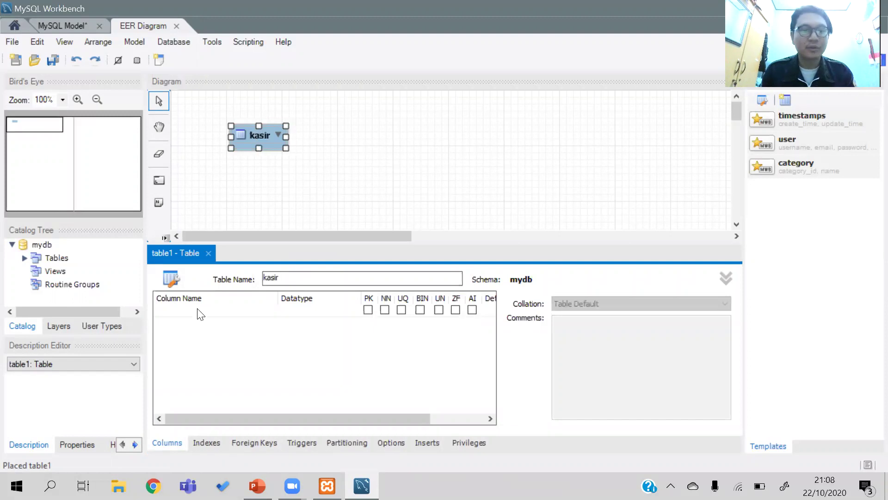
{"action": "key", "text": "BackSpace"}
{"action": "type", "text": "na"}
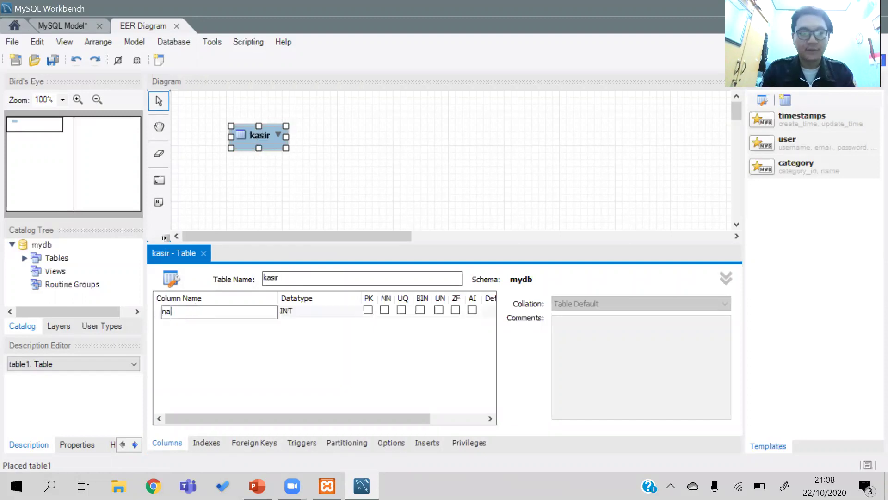
{"action": "type", "text": "ma_kasir"}
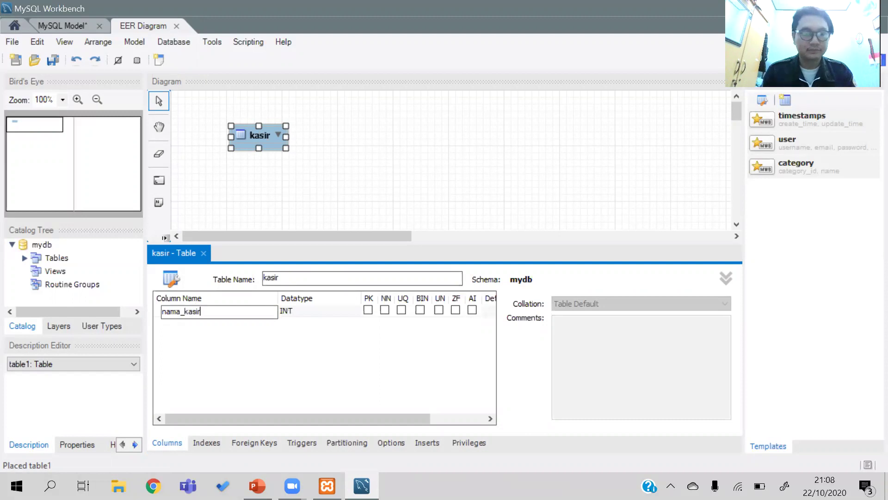
{"action": "double_click", "coordinate": [192, 323]}
{"action": "type", "text": "alamat_kasir"}
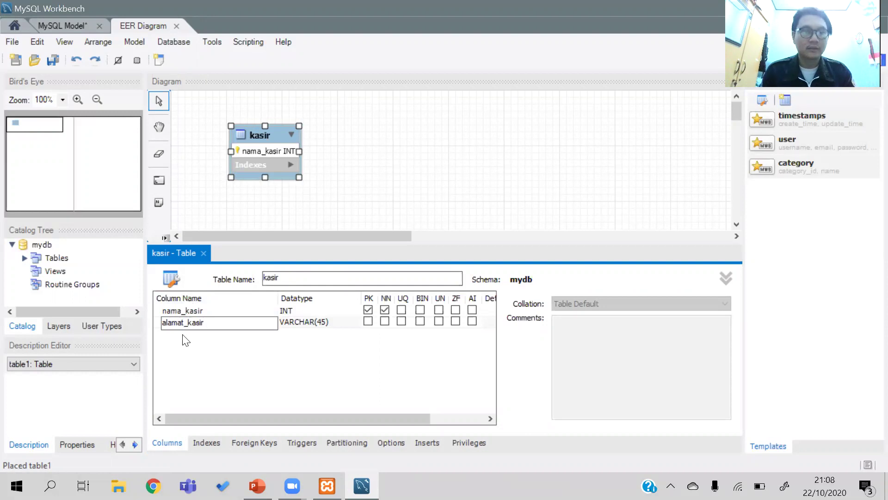
{"action": "double_click", "coordinate": [182, 333]}
{"action": "type", "text": "nomo"}
{"action": "type", "text": "r"}
{"action": "type", "text": "r"}
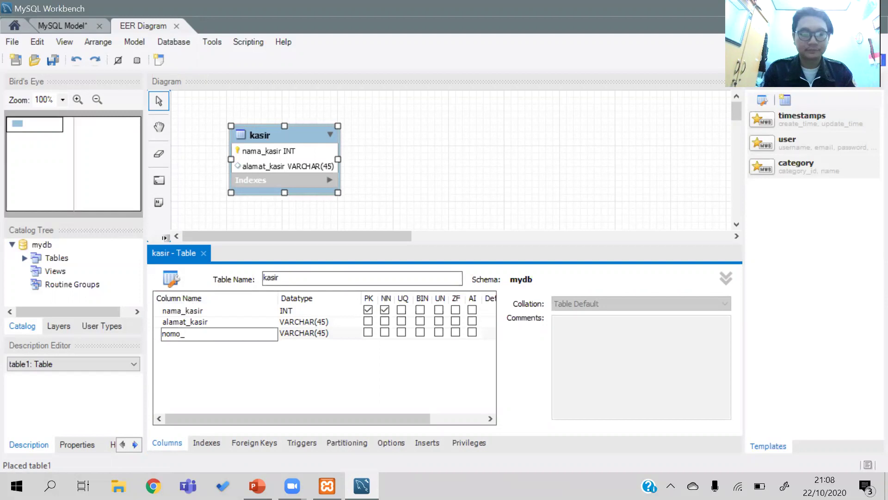
{"action": "type", "text": "_telepon"}
- Set the datatype of nama_kasir to VARCHAR(50) and of alamat_kasir to VARCHAR(150)
{"action": "left_click", "coordinate": [295, 307]}
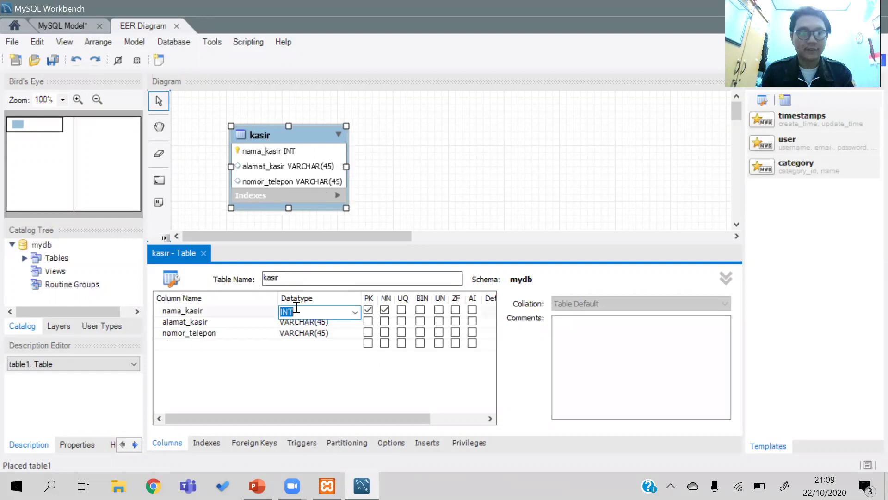
{"action": "left_click", "coordinate": [355, 312]}
{"action": "left_click", "coordinate": [309, 14]}
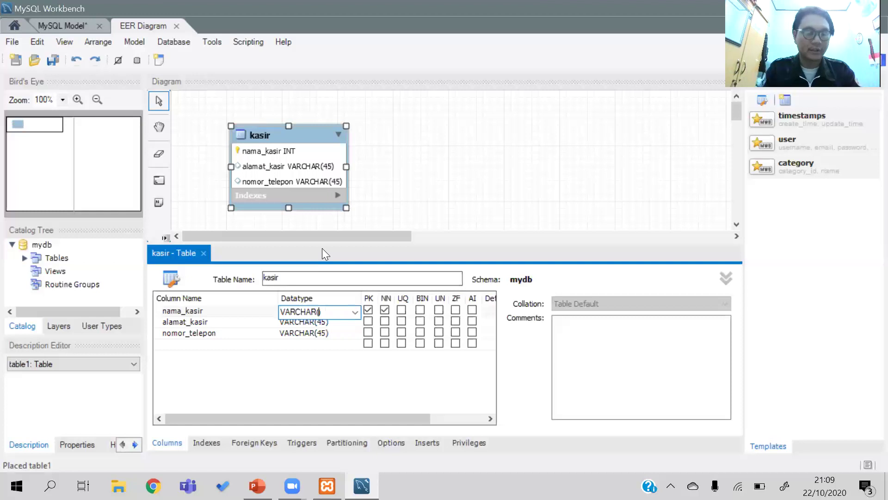
{"action": "type", "text": "50"}
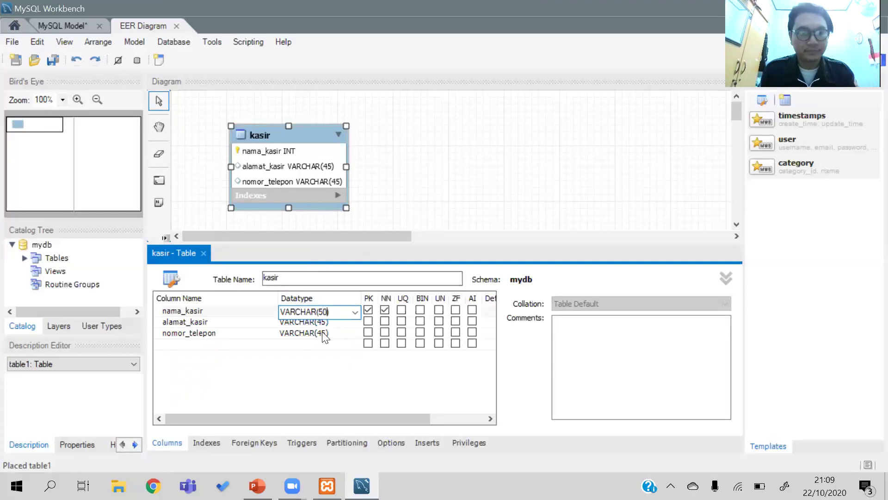
{"action": "left_click", "coordinate": [320, 324]}
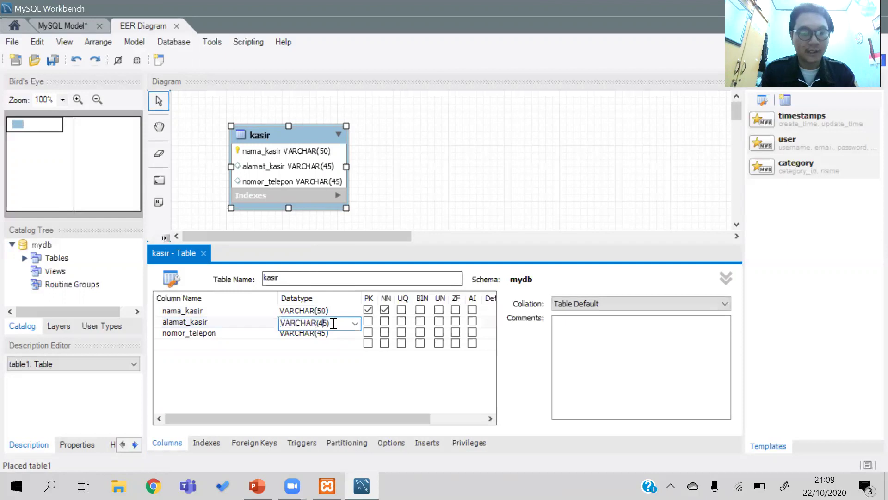
{"action": "key", "text": "BackSpace"}
{"action": "key", "text": "BackSpace"}
{"action": "type", "text": "150"}
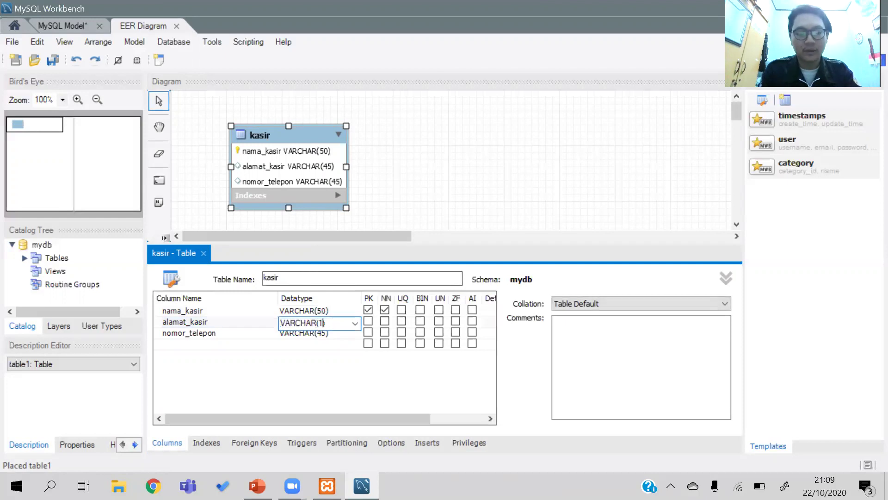
- Set the datatype of nomor_telepon to VARCHAR(13) and close the kasir table editor
{"action": "left_click", "coordinate": [330, 334]}
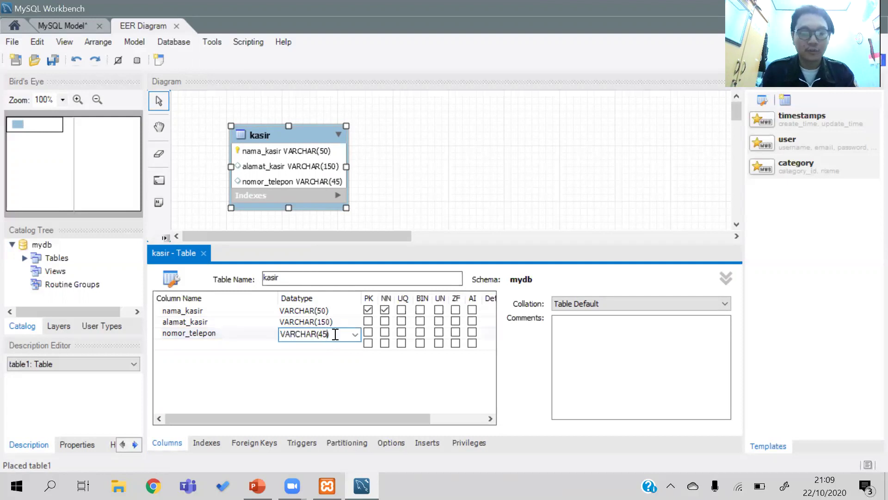
{"action": "key", "text": "BackSpace"}
{"action": "key", "text": "BackSpace"}
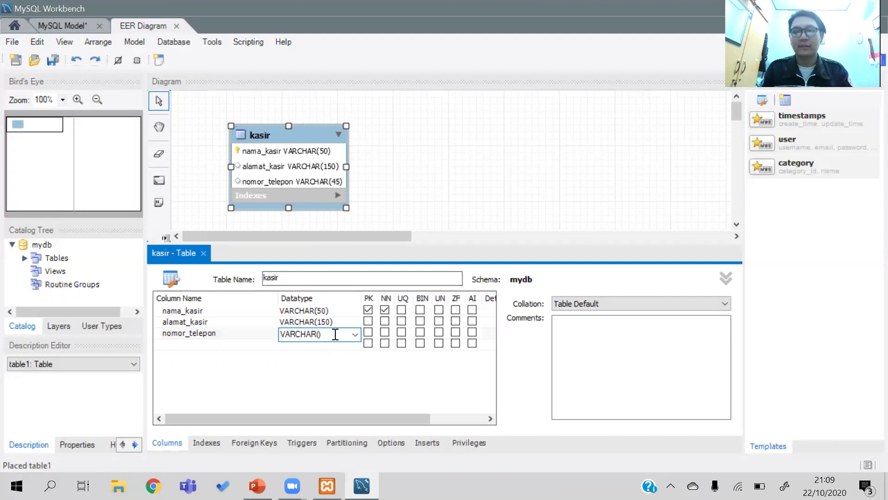
{"action": "type", "text": "13"}
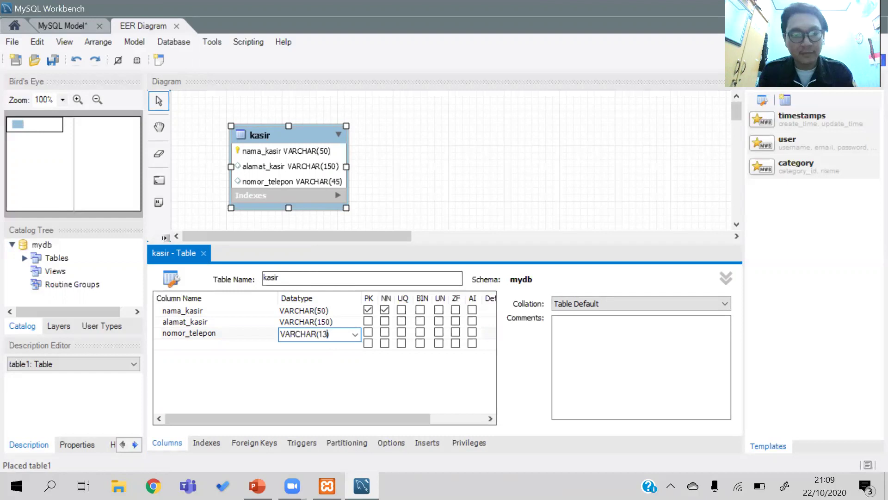
{"action": "left_click", "coordinate": [393, 197]}
{"action": "left_click", "coordinate": [300, 136]}
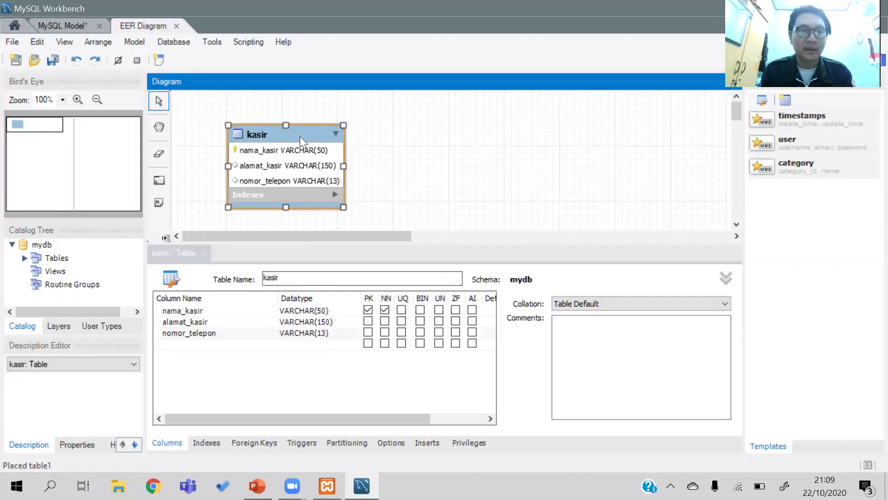
{"action": "left_click", "coordinate": [203, 255]}
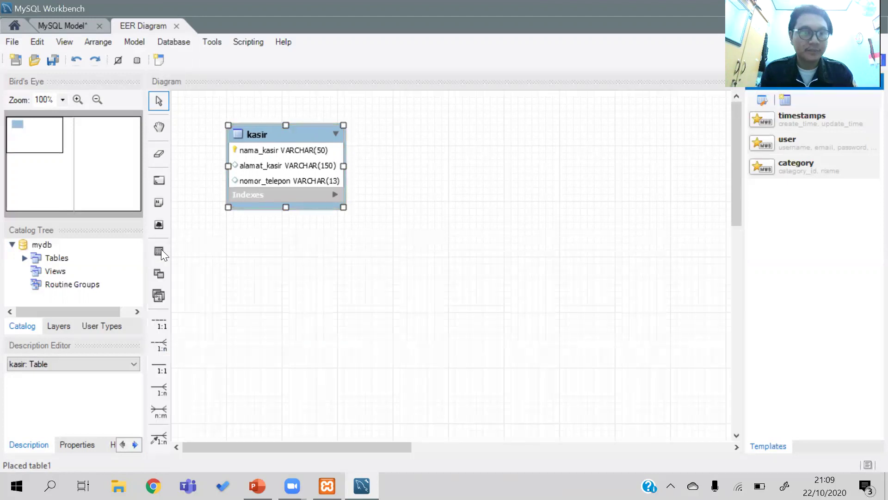
- Place a second table in the diagram, just below the kasir table
{"action": "left_click", "coordinate": [159, 250]}
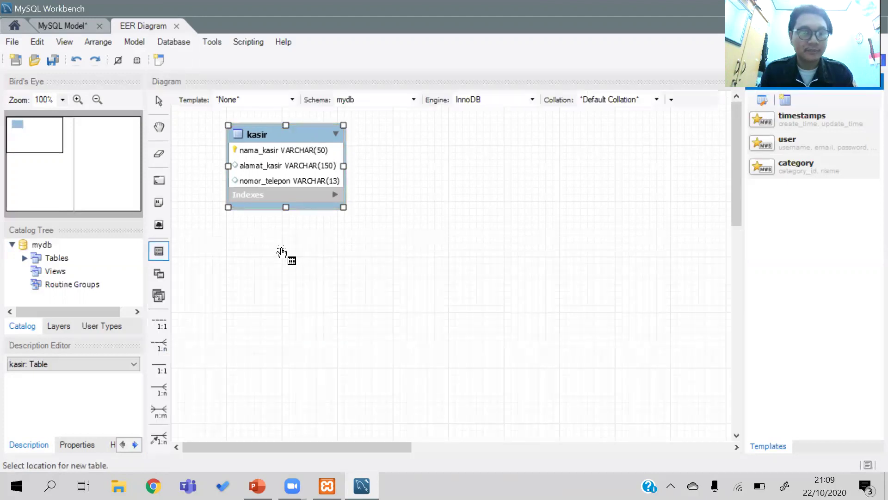
{"action": "left_click", "coordinate": [282, 254]}
{"action": "left_click_drag", "start_coordinate": [307, 258], "coordinate": [260, 254]}
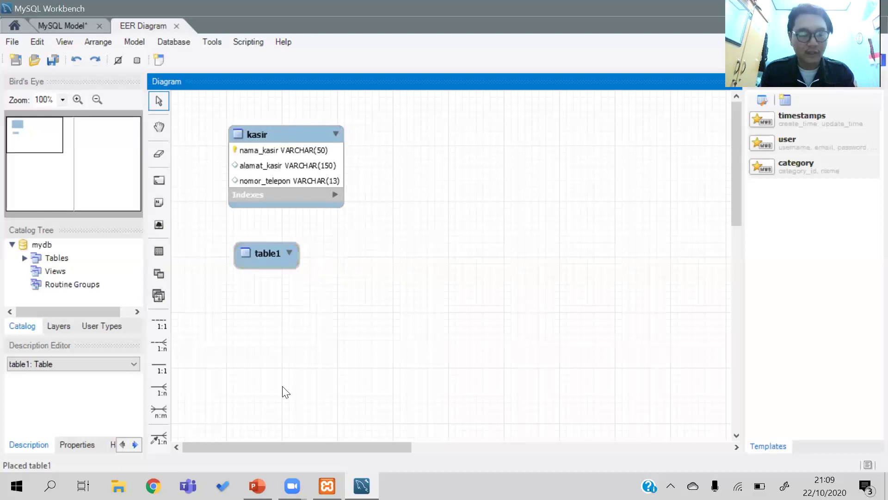
- Read the kustomer attributes on the Contoh Kasus slide in PowerPoint and return to MySQL Workbench
{"action": "left_click", "coordinate": [257, 486]}
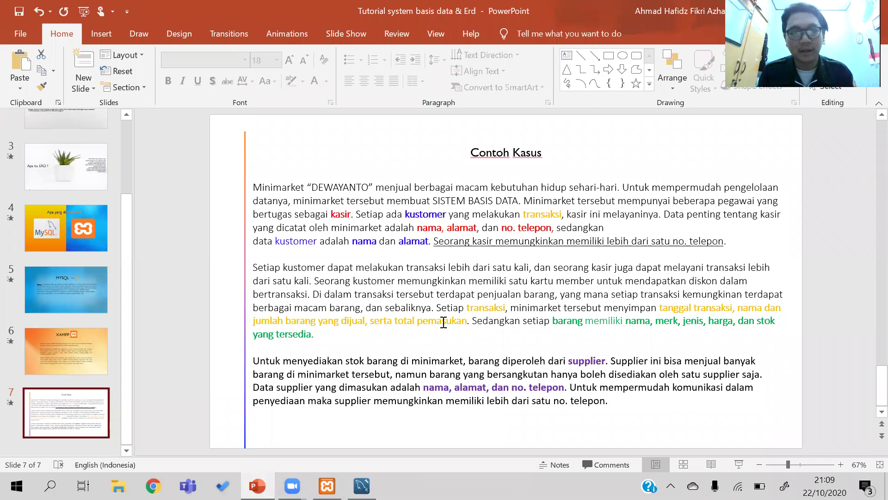
{"action": "left_click", "coordinate": [406, 214]}
{"action": "left_click", "coordinate": [350, 242]}
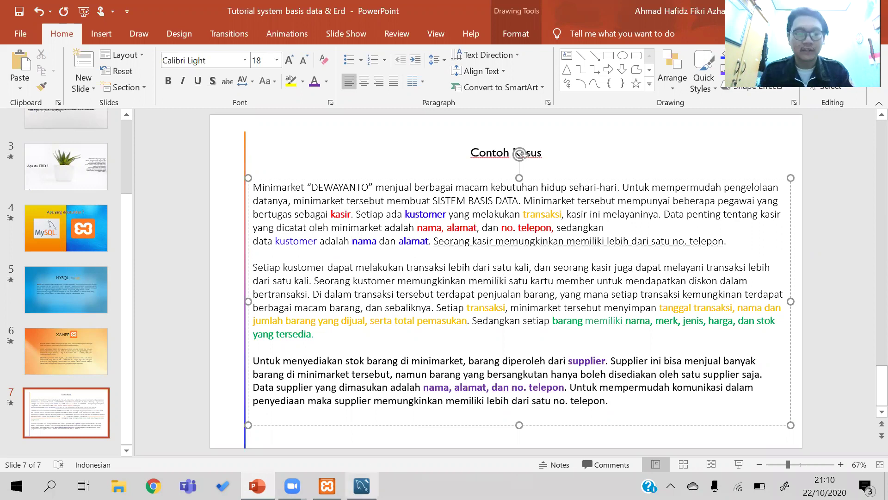
{"action": "key", "text": "alt+Tab"}
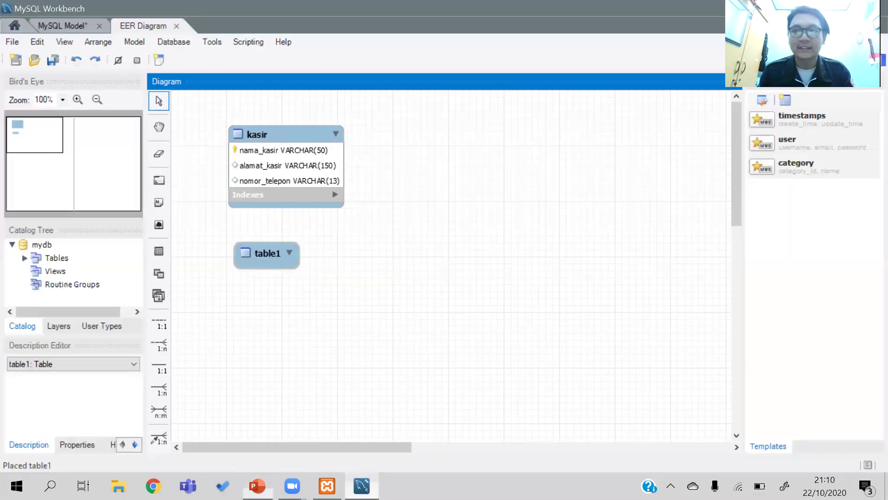
- Rename the table below kasir as kustomer
{"action": "double_click", "coordinate": [269, 257]}
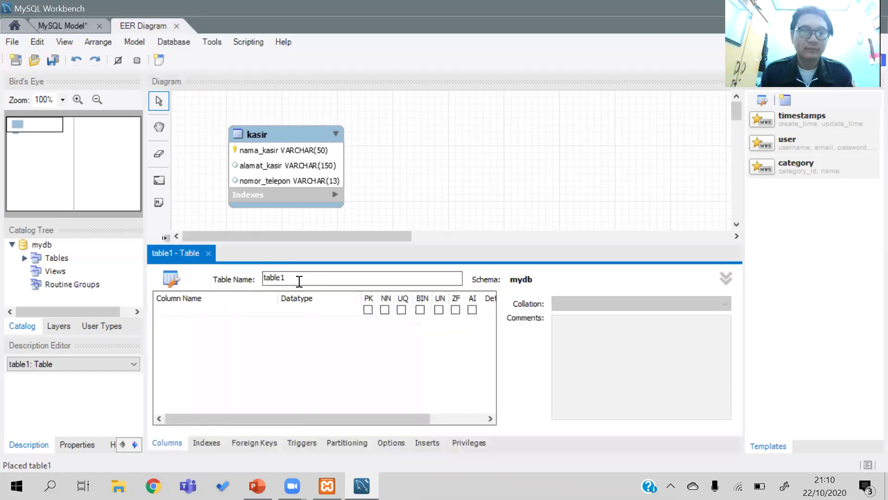
{"action": "key", "text": "BackSpace"}
{"action": "key", "text": "BackSpace"}
{"action": "key", "text": "BackSpace"}
{"action": "key", "text": "BackSpace"}
{"action": "key", "text": "BackSpace"}
{"action": "key", "text": "BackSpace"}
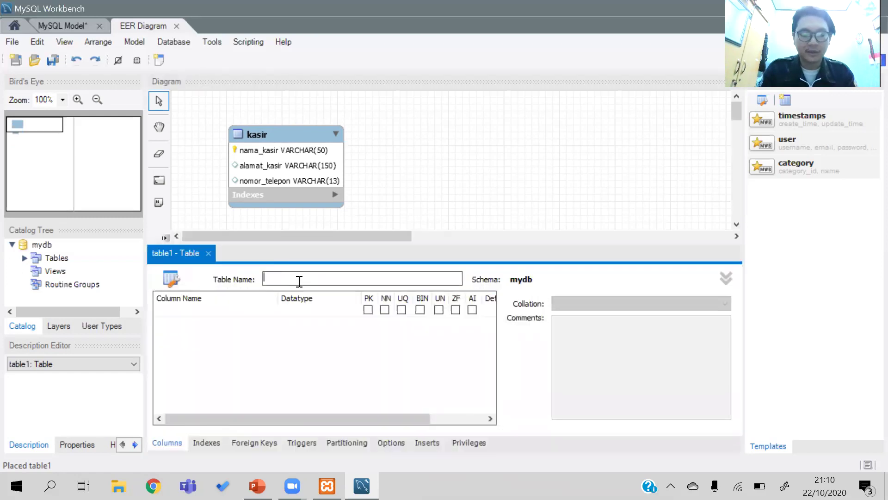
{"action": "type", "text": "kustomer"}
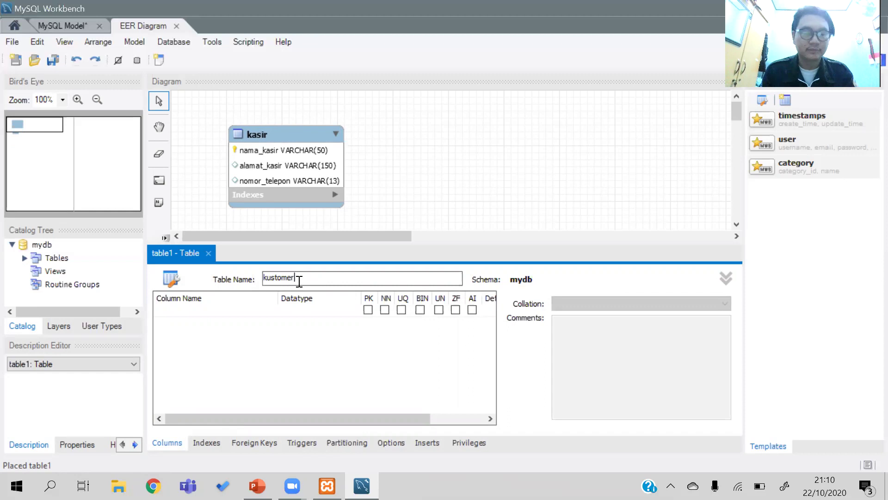
- Add the columns nama_kustomer and alamat_kustomer to the kustomer table
{"action": "double_click", "coordinate": [225, 313]}
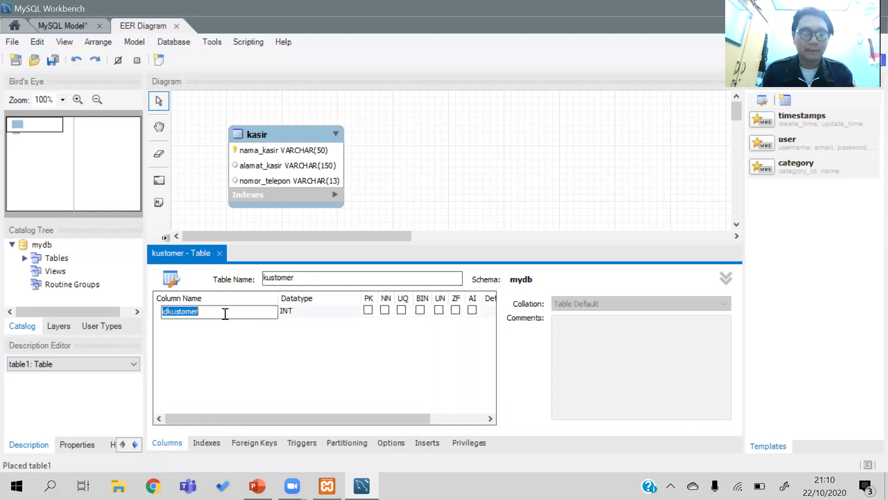
{"action": "type", "text": "nama_"}
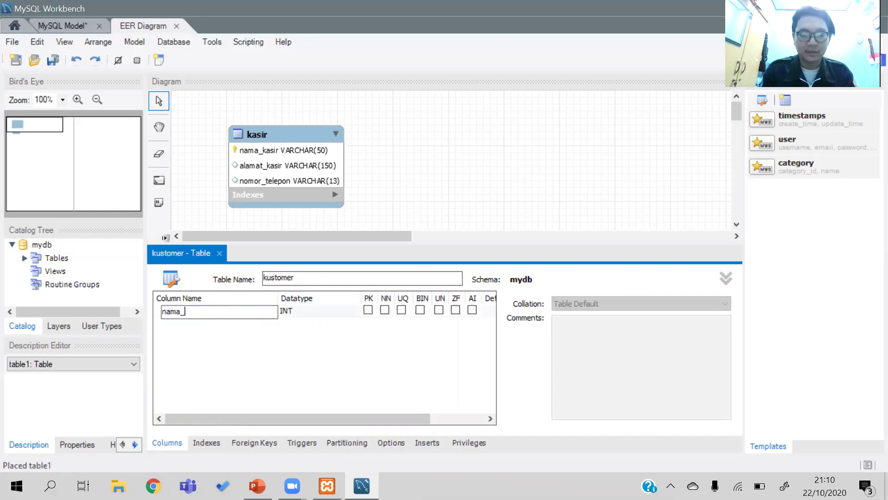
{"action": "type", "text": "kusto"}
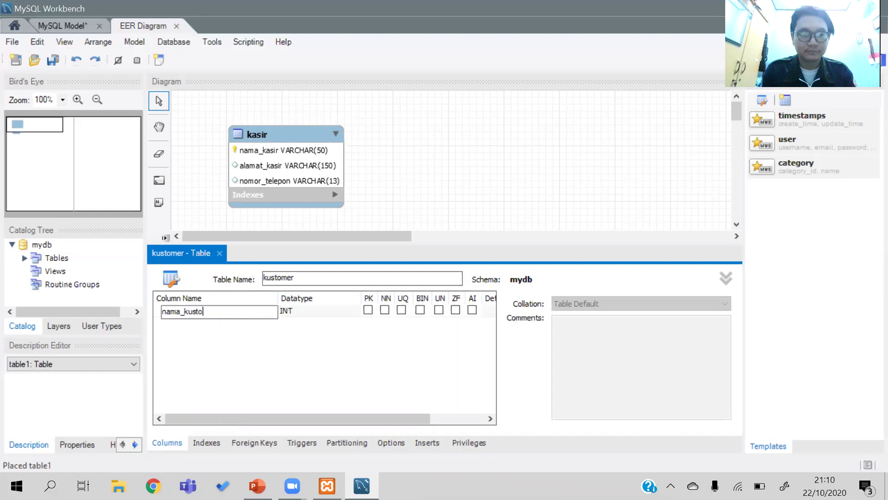
{"action": "type", "text": "mer"}
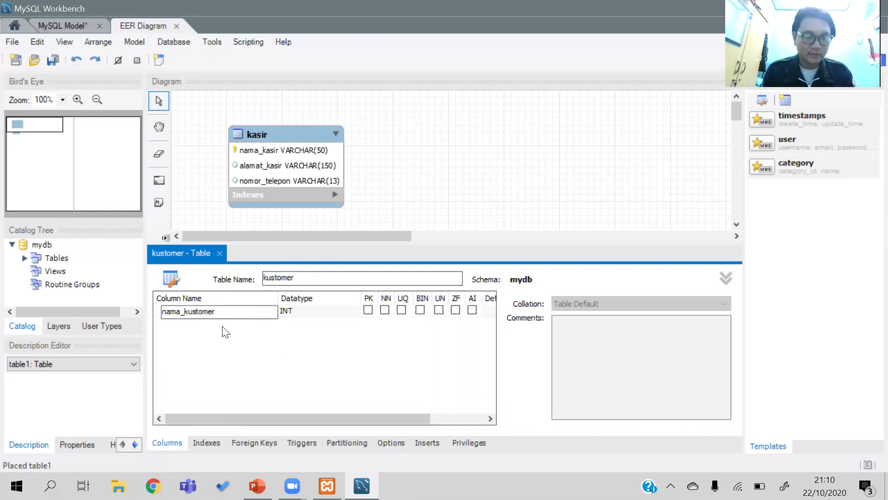
{"action": "double_click", "coordinate": [223, 327]}
{"action": "type", "text": "a"}
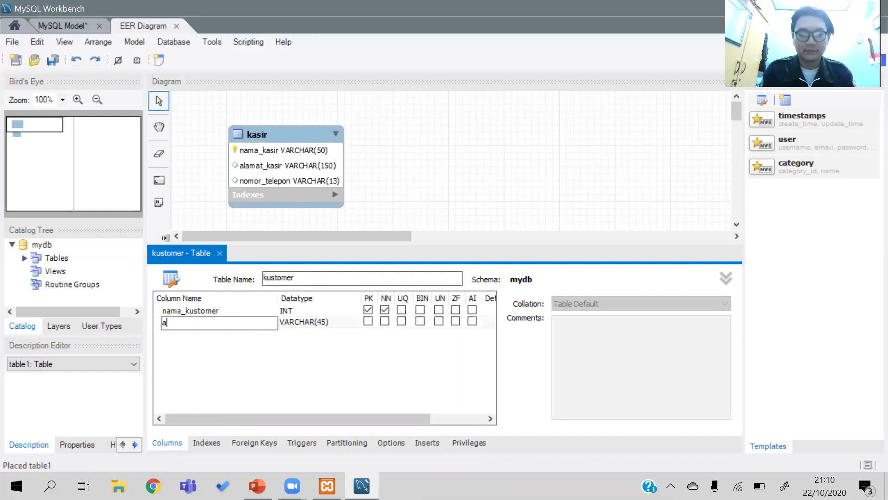
{"action": "type", "text": "lamat_kustomer"}
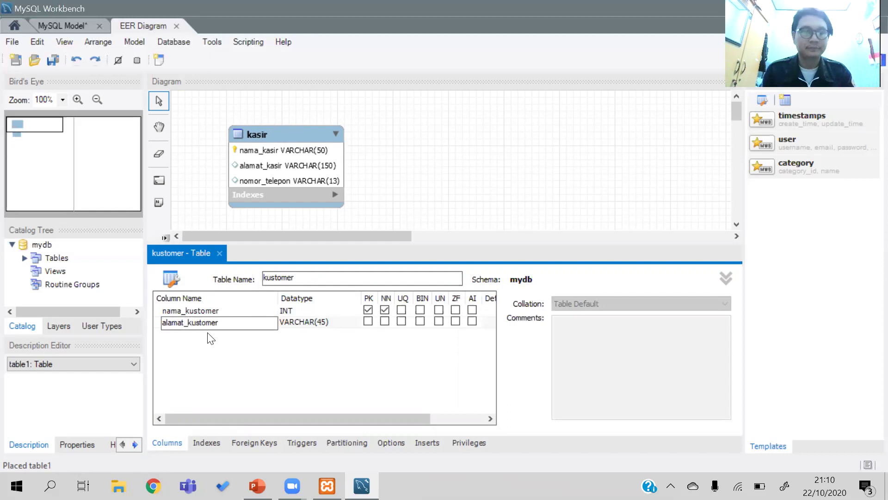
- Add a third column named kartu_member to the kustomer table
{"action": "double_click", "coordinate": [178, 337]}
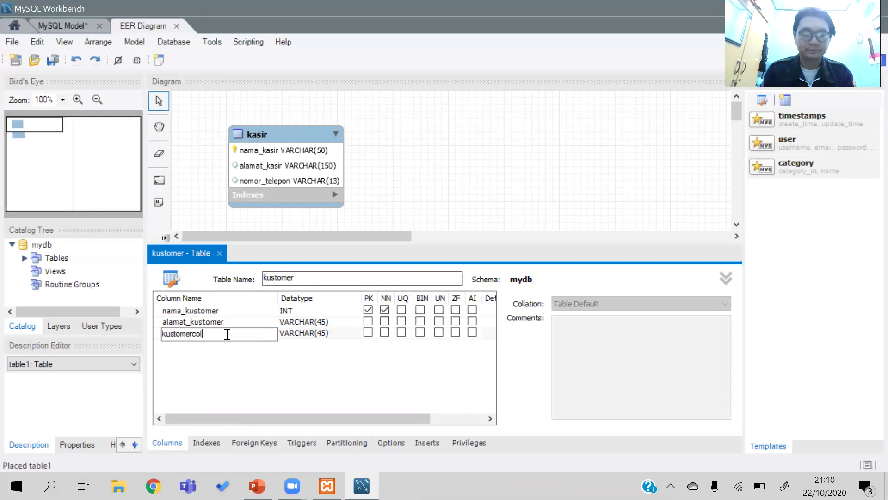
{"action": "key", "text": "ctrl+a"}
{"action": "key", "text": "BackSpace"}
{"action": "type", "text": "ka"}
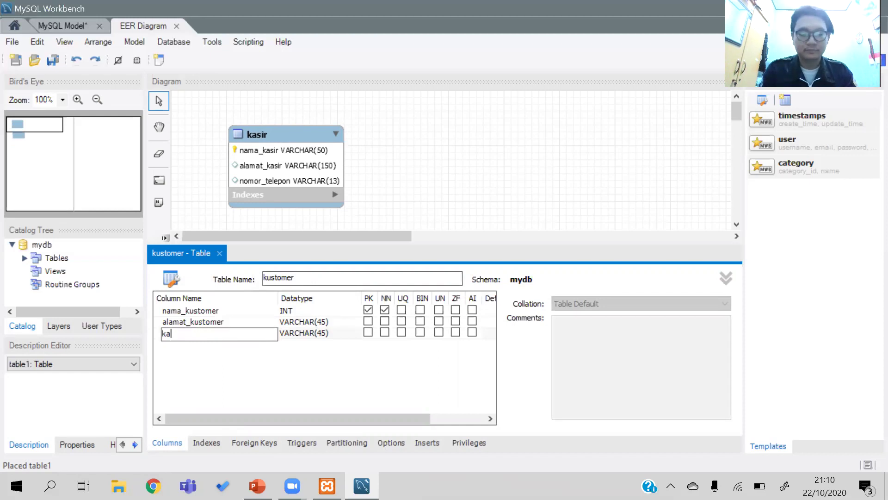
{"action": "type", "text": "rtu_"}
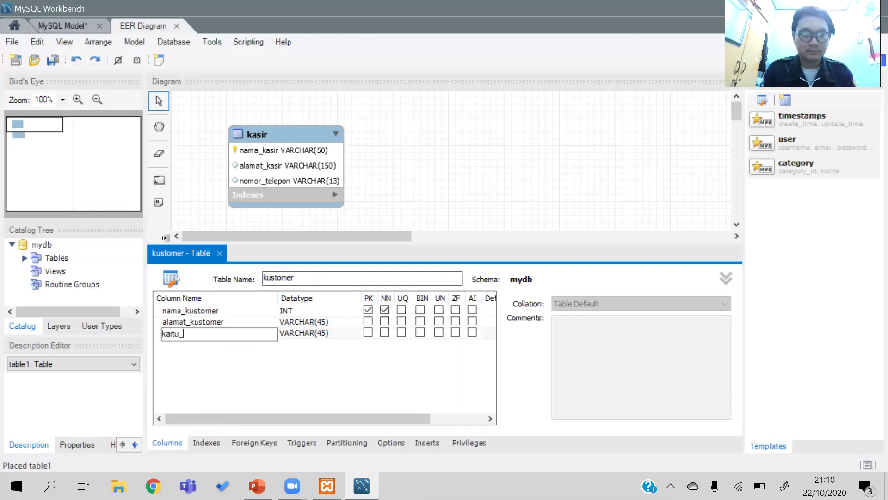
{"action": "type", "text": "member"}
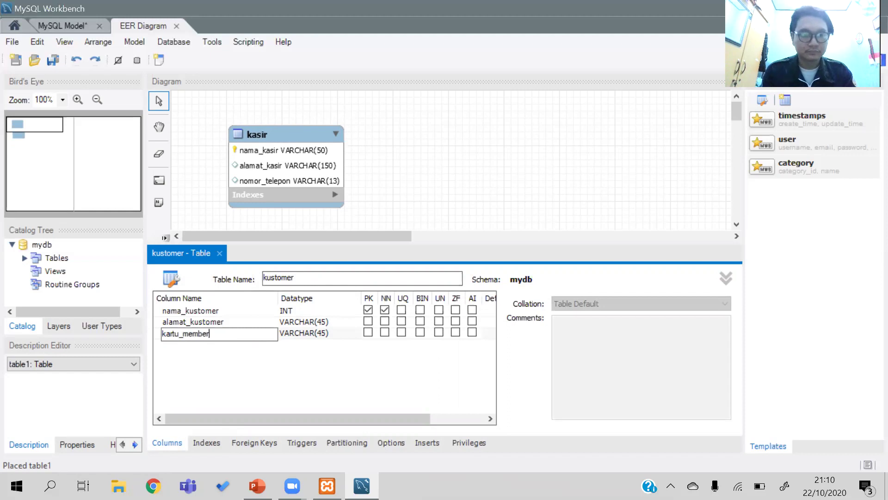
- Set the datatype of nama_kustomer to VARCHAR(50)
{"action": "left_click", "coordinate": [327, 310]}
{"action": "left_click", "coordinate": [328, 310]}
{"action": "left_click", "coordinate": [355, 311]}
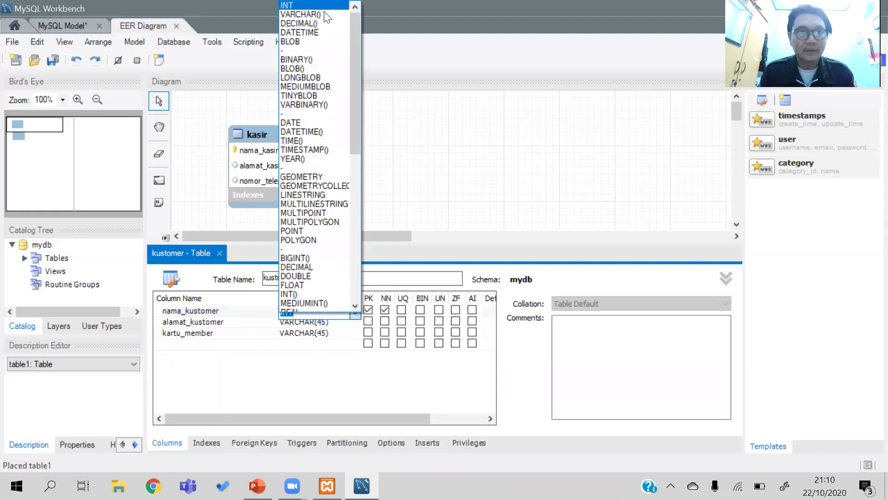
{"action": "left_click", "coordinate": [308, 14]}
{"action": "type", "text": "50"}
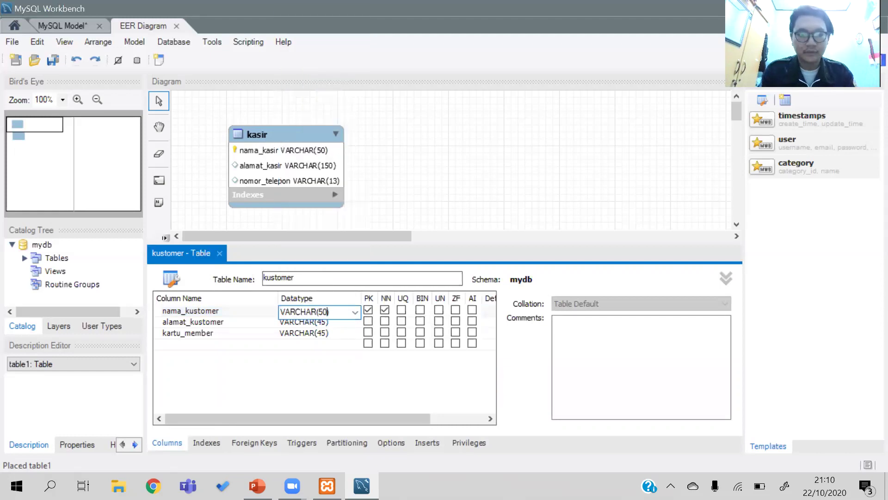
- Set the datatype of alamat_kustomer to VARCHAR(150)
{"action": "left_click", "coordinate": [327, 324]}
{"action": "left_click", "coordinate": [342, 327]}
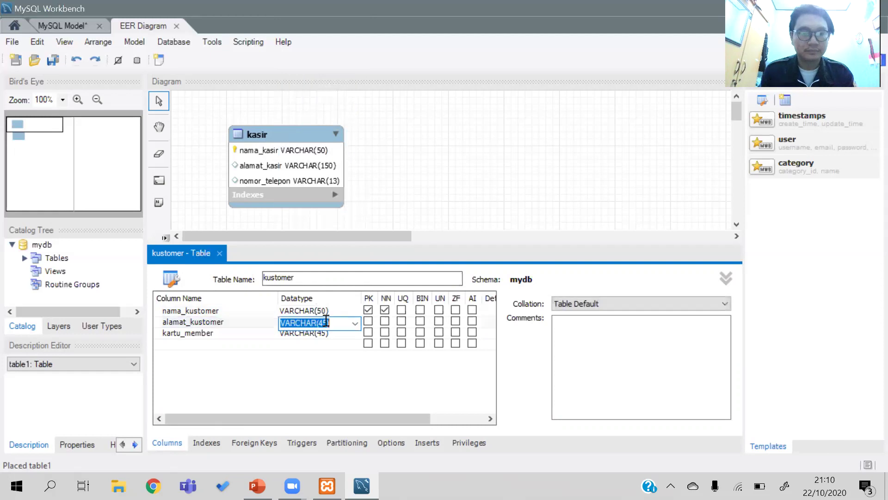
{"action": "key", "text": "BackSpace"}
{"action": "key", "text": "BackSpace"}
{"action": "type", "text": "150"}
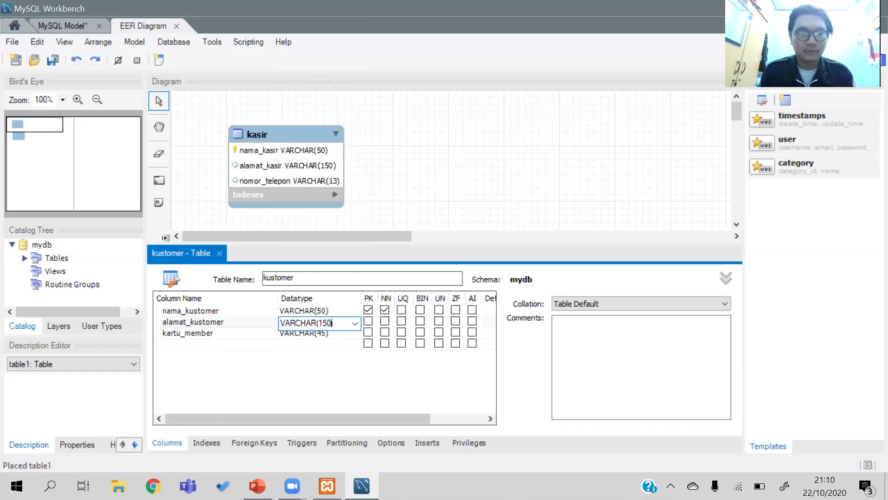
- Set the datatype of kartu_member to INT
{"action": "left_click", "coordinate": [321, 332]}
{"action": "left_click", "coordinate": [321, 332]}
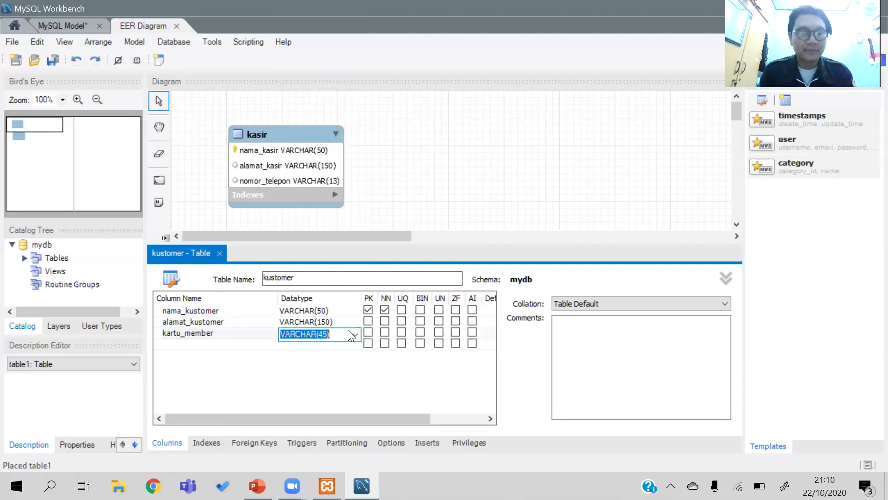
{"action": "key", "text": "BackSpace"}
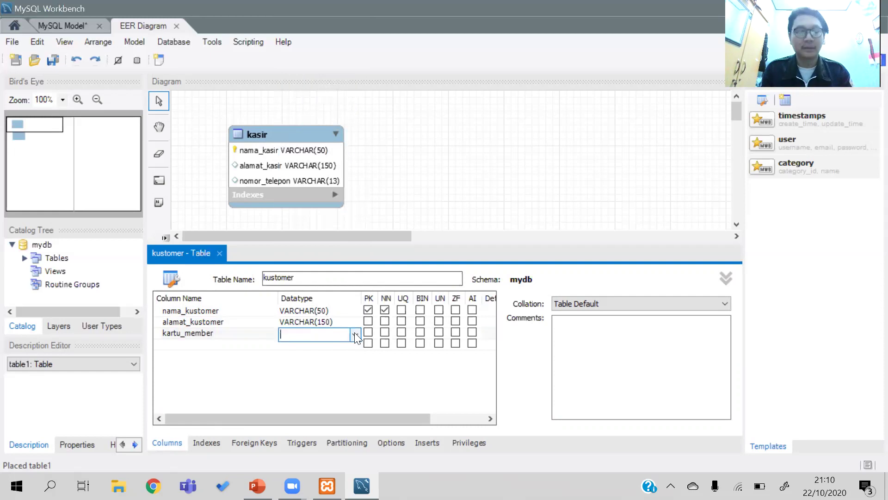
{"action": "left_click", "coordinate": [355, 332]}
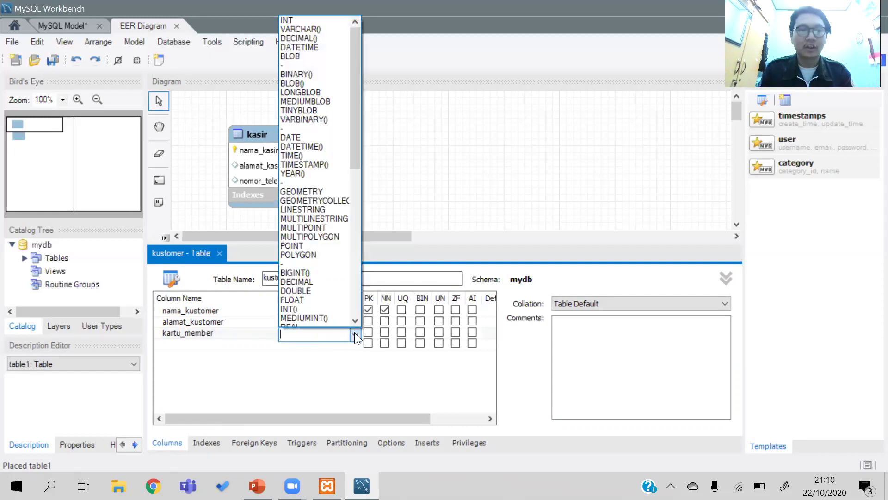
{"action": "left_click", "coordinate": [305, 17]}
{"action": "left_click", "coordinate": [460, 186]}
{"action": "scroll", "coordinate": [432, 195], "scroll_direction": "down", "scroll_amount": 2}
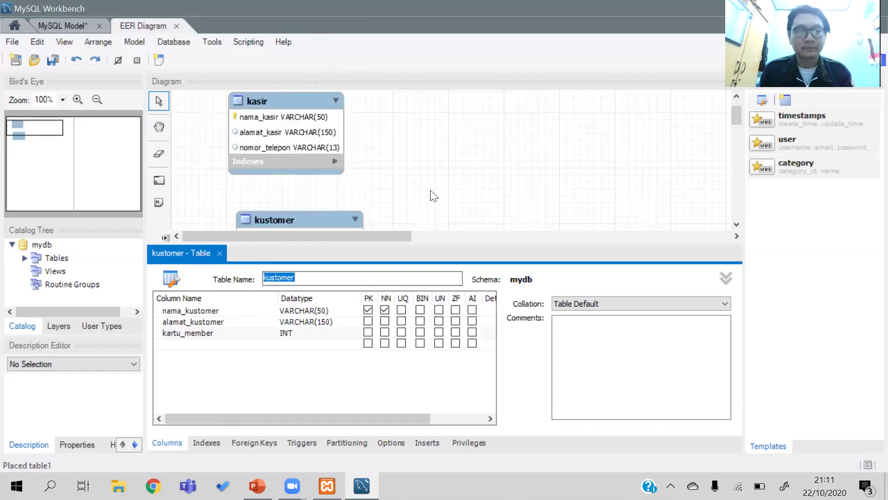
- Close the kustomer table editor and move the kustomer table slightly down so its left edge lines up with kasir
{"action": "left_click", "coordinate": [219, 253]}
{"action": "left_click_drag", "start_coordinate": [300, 222], "coordinate": [292, 244]}
{"action": "scroll", "coordinate": [440, 186], "scroll_direction": "up", "scroll_amount": 1}
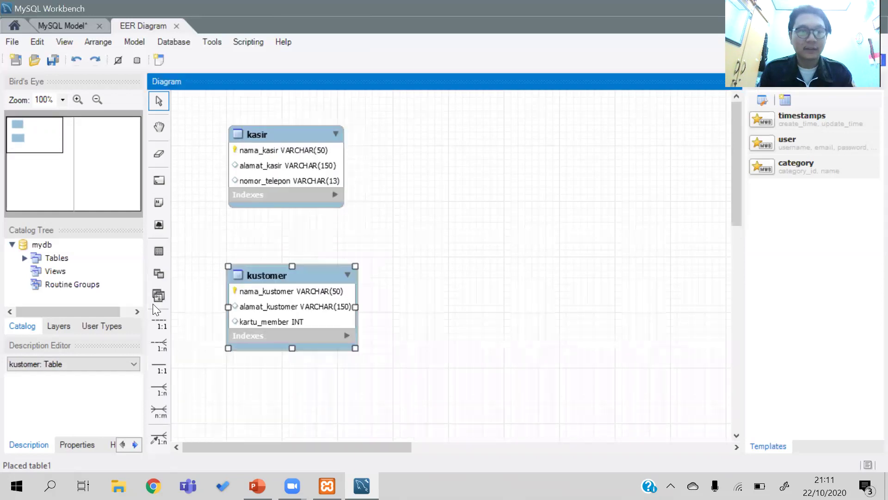
- Place a third table in the diagram, to the right of kasir and level with its header
{"action": "left_click", "coordinate": [159, 251]}
{"action": "left_click", "coordinate": [443, 162]}
{"action": "left_click_drag", "start_coordinate": [454, 166], "coordinate": [442, 137]}
- Read the transaksi attributes on the Contoh Kasus slide in PowerPoint and return to the new table in MySQL Workbench
{"action": "left_click", "coordinate": [257, 486]}
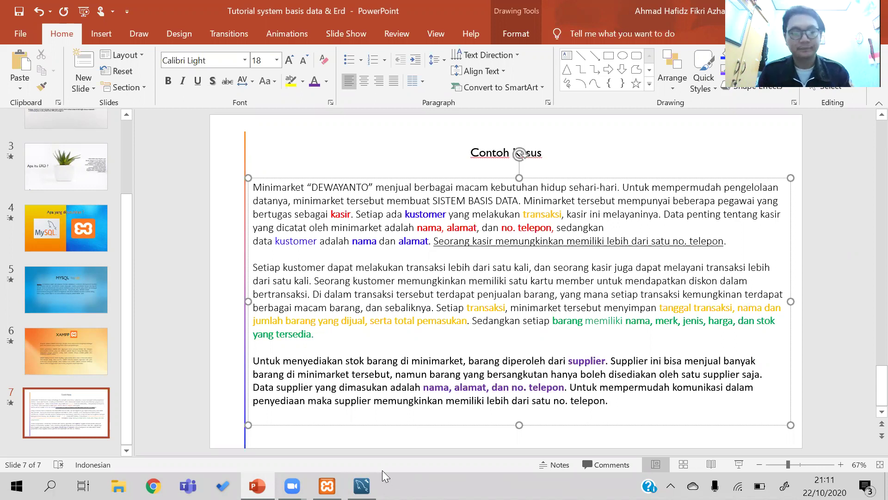
{"action": "left_click", "coordinate": [370, 485]}
{"action": "left_click", "coordinate": [444, 140]}
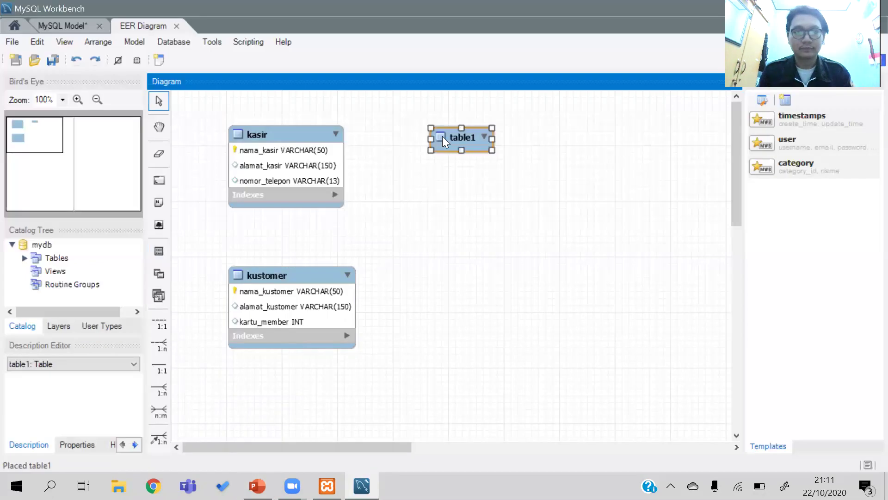
- Open the table to the right of kasir for editing and rename it as transaksi
{"action": "double_click", "coordinate": [453, 139]}
{"action": "double_click", "coordinate": [291, 280]}
{"action": "key", "text": "BackSpace"}
{"action": "type", "text": "trans"}
{"action": "type", "text": "akasi"}
{"action": "key", "text": "BackSpace"}
{"action": "key", "text": "BackSpace"}
{"action": "key", "text": "BackSpace"}
{"action": "type", "text": "si"}
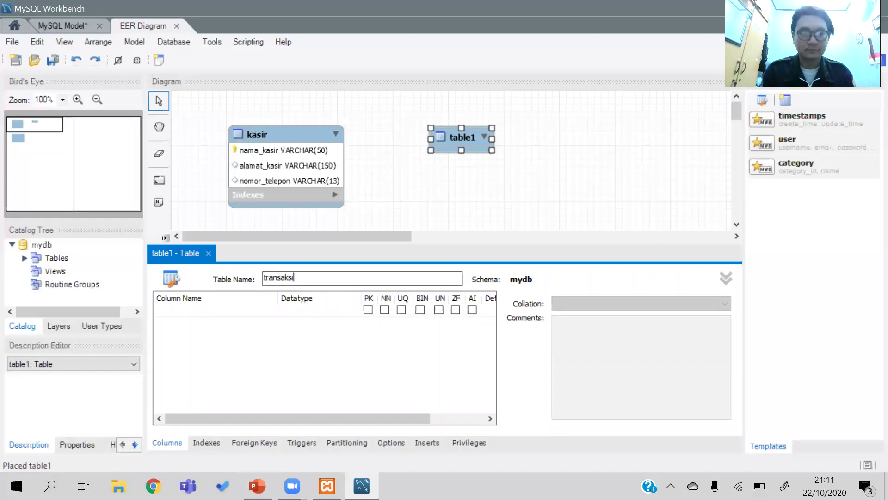
- Add a first column named tanggal_transaksi to the transaksi table
{"action": "double_click", "coordinate": [207, 311]}
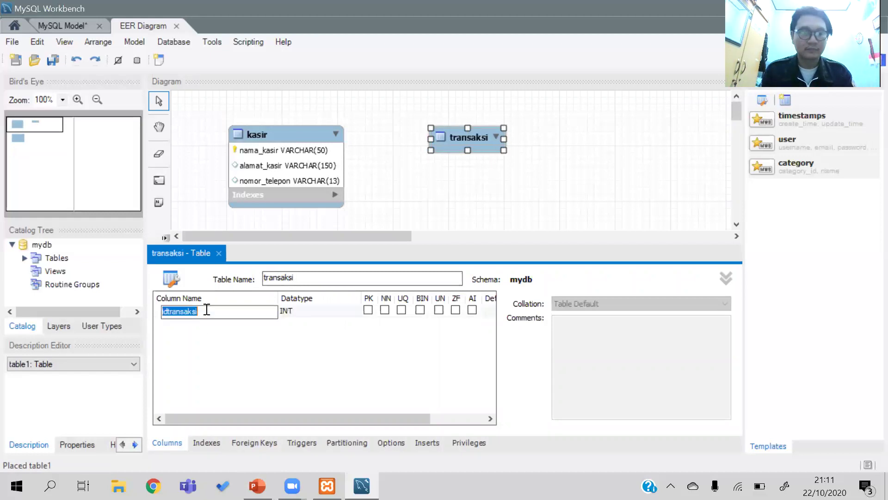
{"action": "key", "text": "BackSpace"}
{"action": "type", "text": "tanggal_transaksi"}
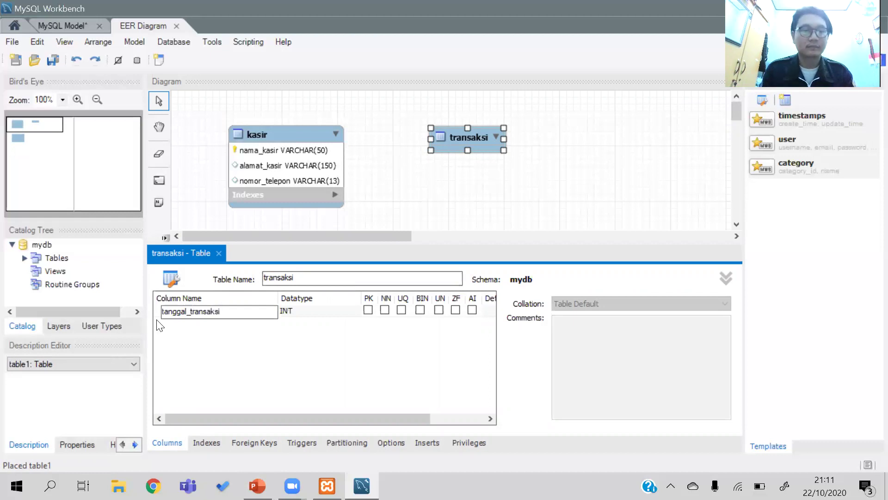
{"action": "key", "text": "Return"}
- Add the columns nama_barang_dijual and jumlah_barang_dijual to the transaksi table, checking the case study slide in PowerPoint for the attributes
{"action": "left_click", "coordinate": [174, 323]}
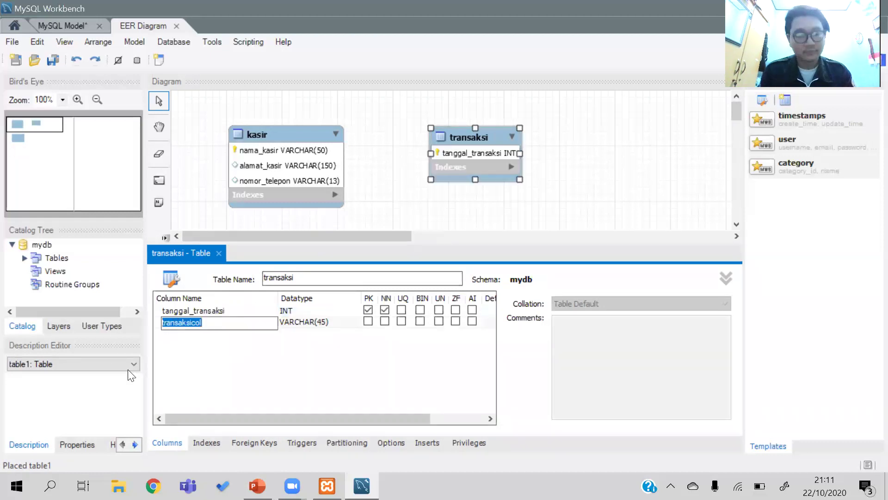
{"action": "key", "text": "alt+Tab"}
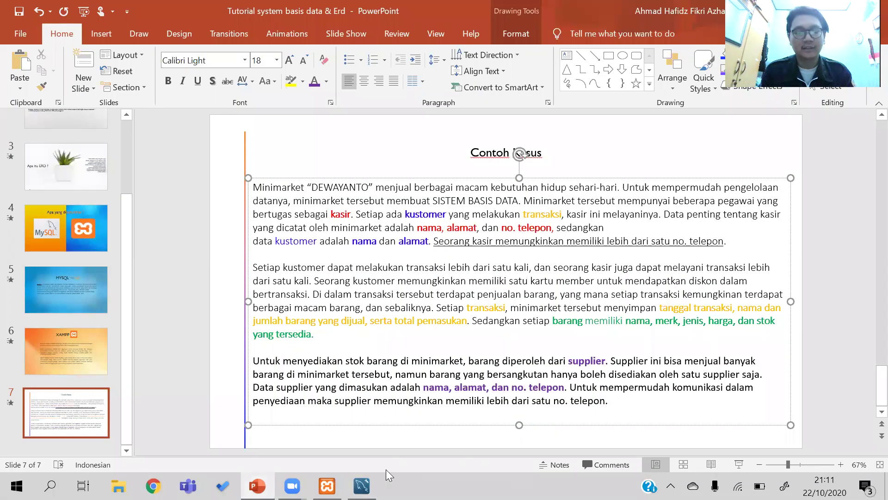
{"action": "key", "text": "alt+Tab"}
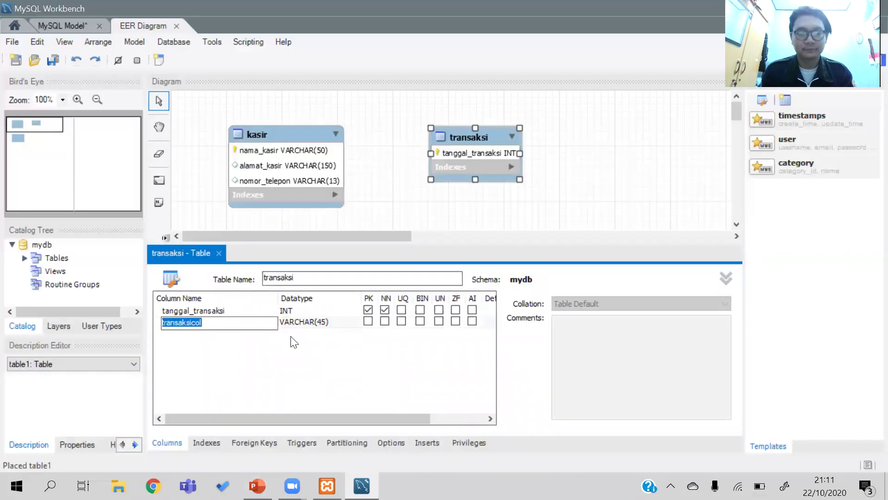
{"action": "type", "text": "nama_"}
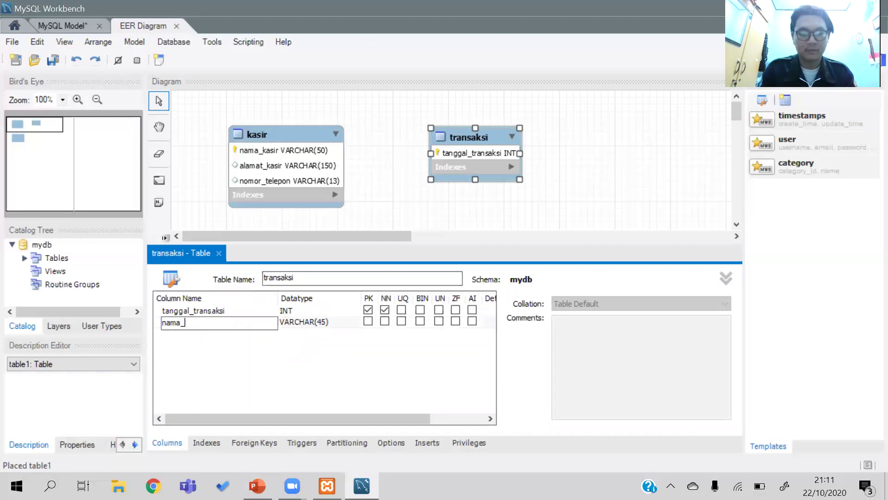
{"action": "type", "text": "barang_dijual"}
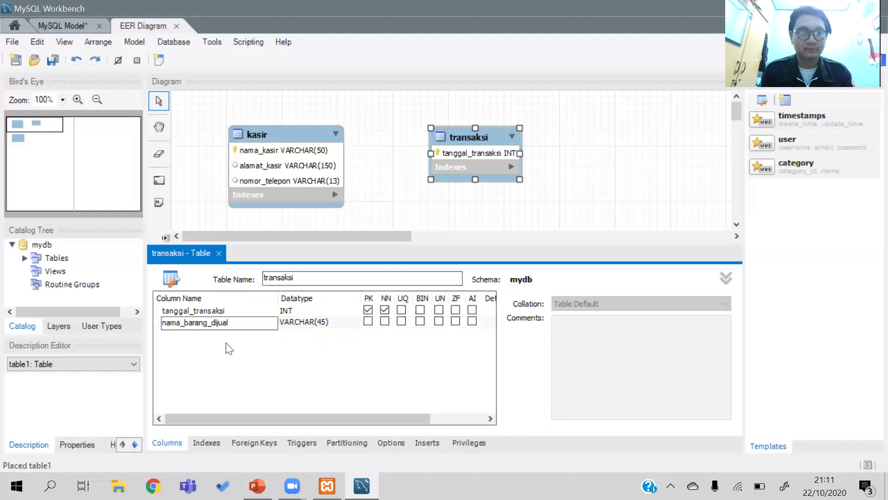
{"action": "left_click", "coordinate": [213, 333]}
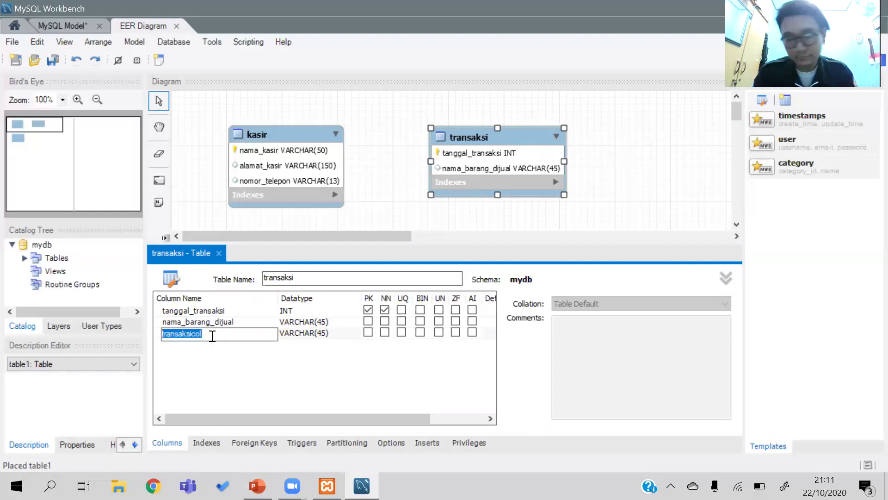
{"action": "type", "text": "jumlah_barang_dijual"}
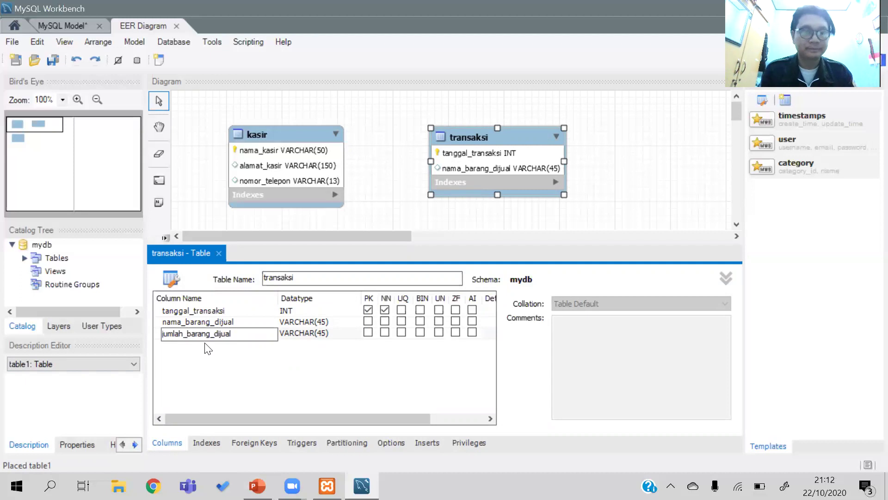
- Add a fourth column named total_pemasukan to the transaksi table
{"action": "double_click", "coordinate": [209, 345]}
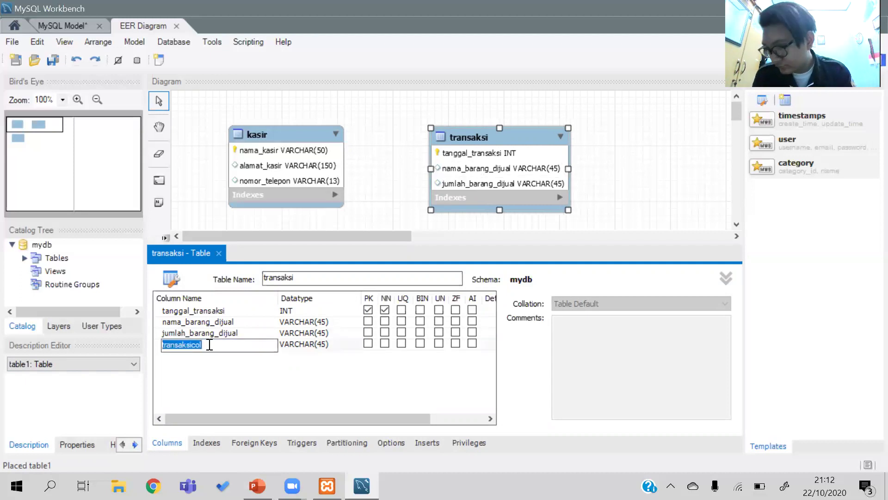
{"action": "type", "text": "tot"}
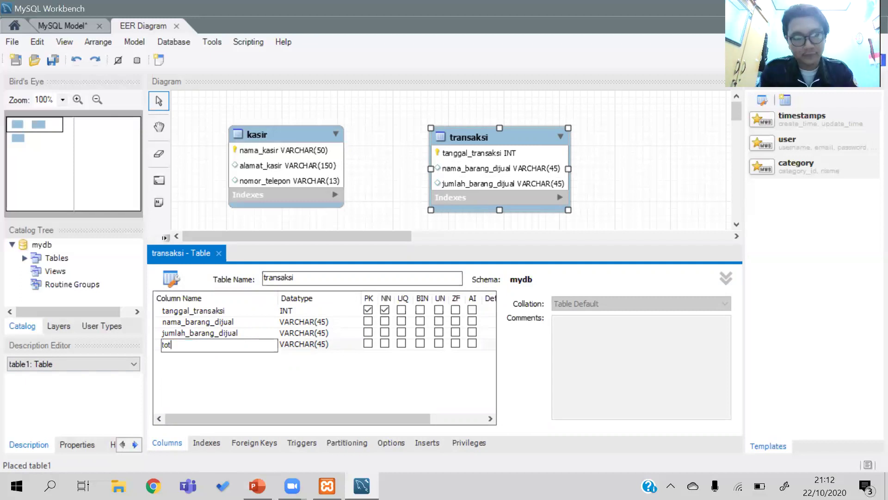
{"action": "type", "text": "al"}
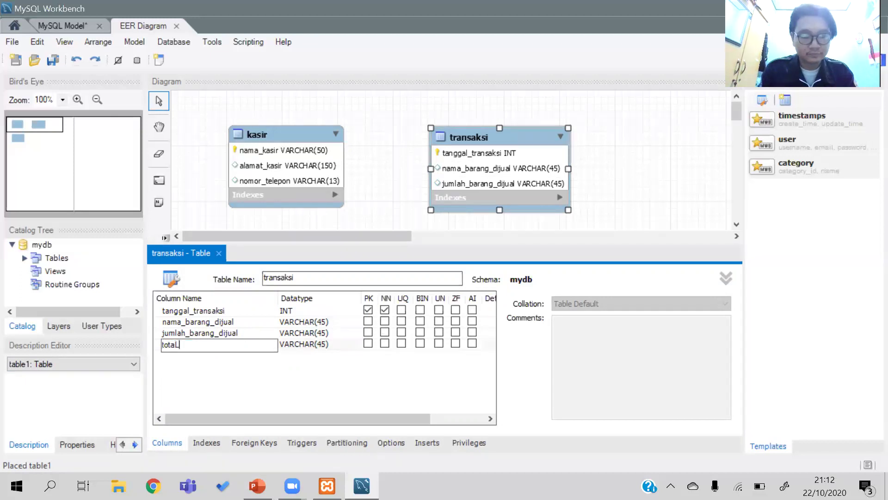
{"action": "key", "text": "BackSpace"}
{"action": "key", "text": "BackSpace"}
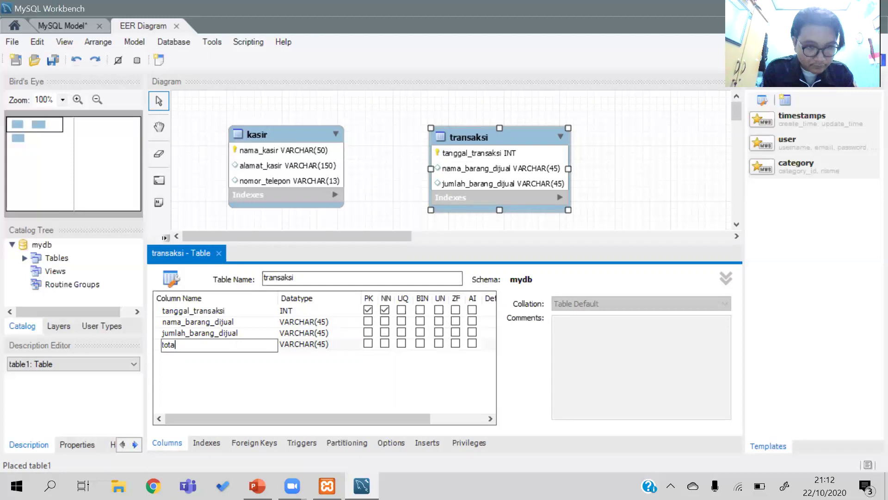
{"action": "type", "text": "al_pemasukan"}
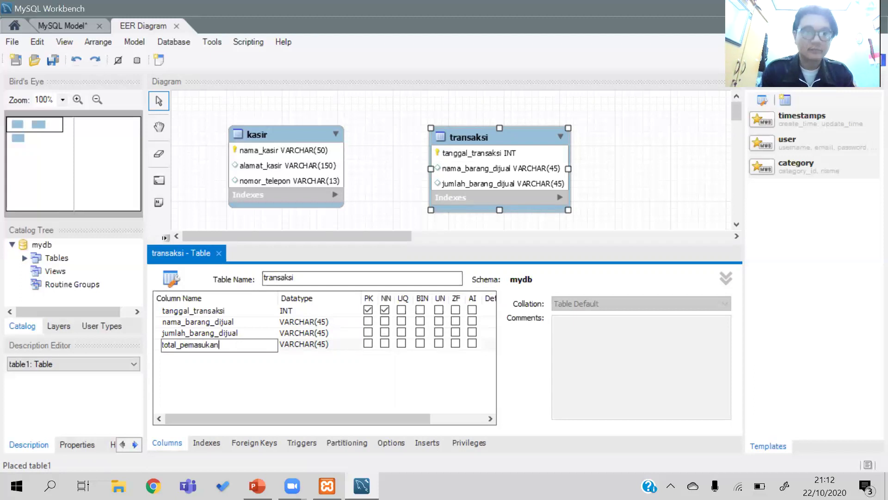
- Set the datatype of the tanggal_transaksi column to DATE
{"action": "left_click", "coordinate": [303, 310]}
{"action": "left_click", "coordinate": [355, 313]}
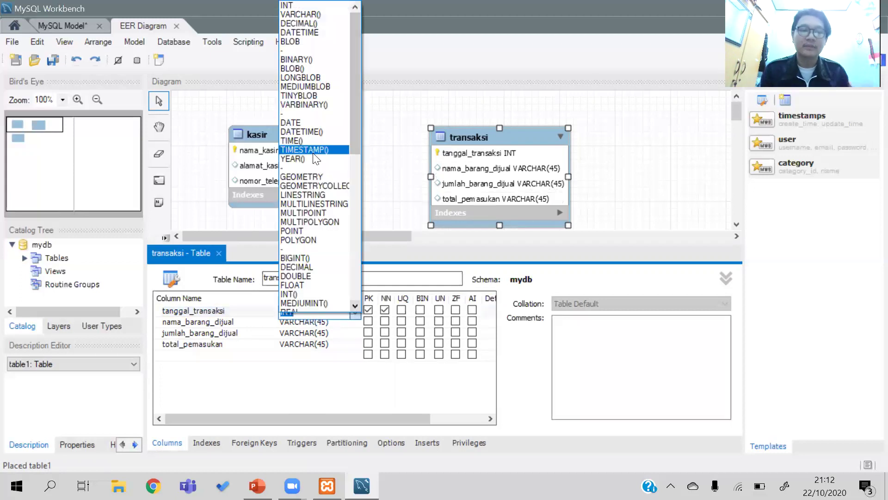
{"action": "left_click", "coordinate": [306, 123]}
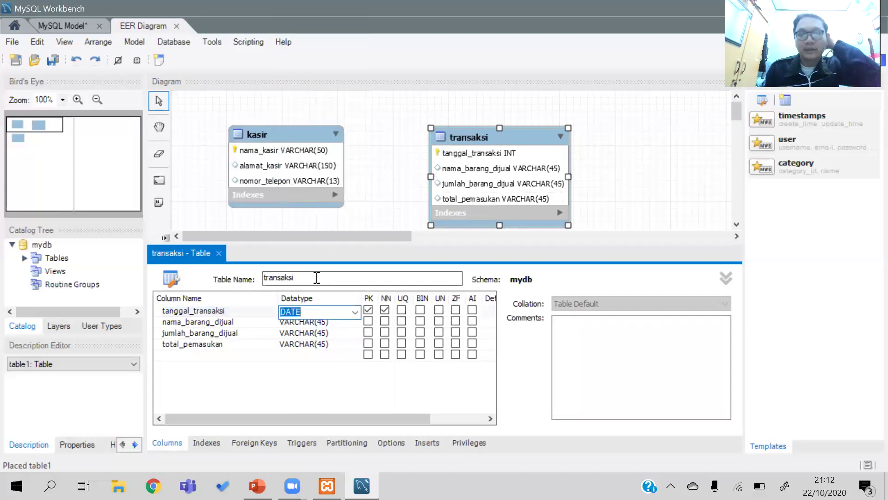
- Set the datatype of the jumlah_barang_dijual and total_pemasukan columns to INT
{"action": "left_click", "coordinate": [334, 323]}
{"action": "left_click", "coordinate": [330, 334]}
{"action": "left_click", "coordinate": [331, 333]}
{"action": "left_click", "coordinate": [359, 333]}
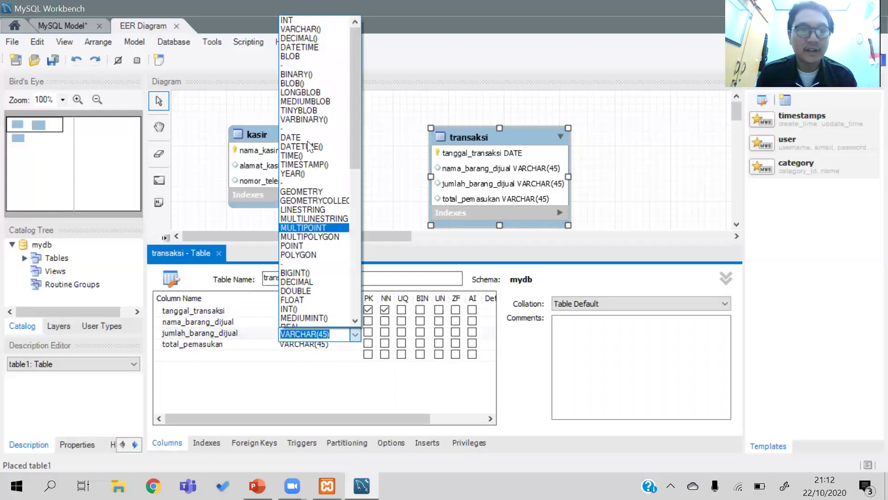
{"action": "left_click", "coordinate": [296, 19]}
{"action": "left_click", "coordinate": [346, 346]}
{"action": "left_click", "coordinate": [347, 345]}
{"action": "left_click", "coordinate": [355, 345]}
{"action": "left_click", "coordinate": [308, 31]}
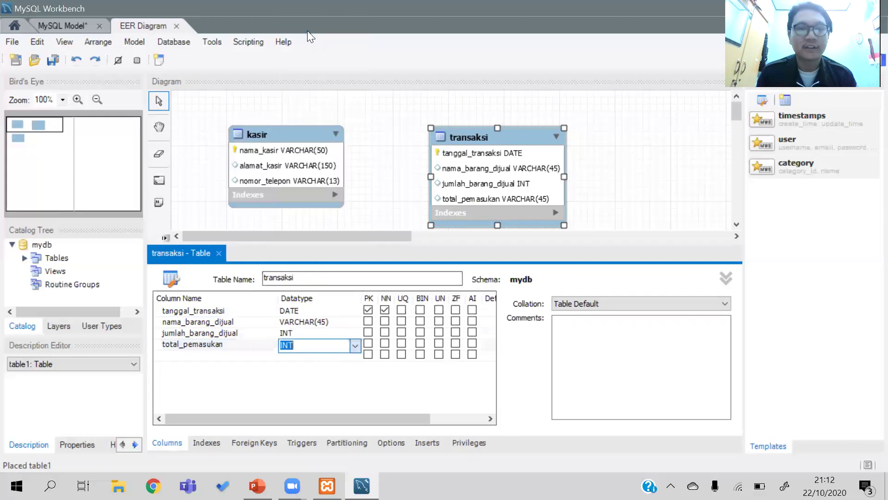
- Close the transaksi table editor and move the transaksi table slightly down and toward kasir in the diagram
{"action": "left_click", "coordinate": [219, 249]}
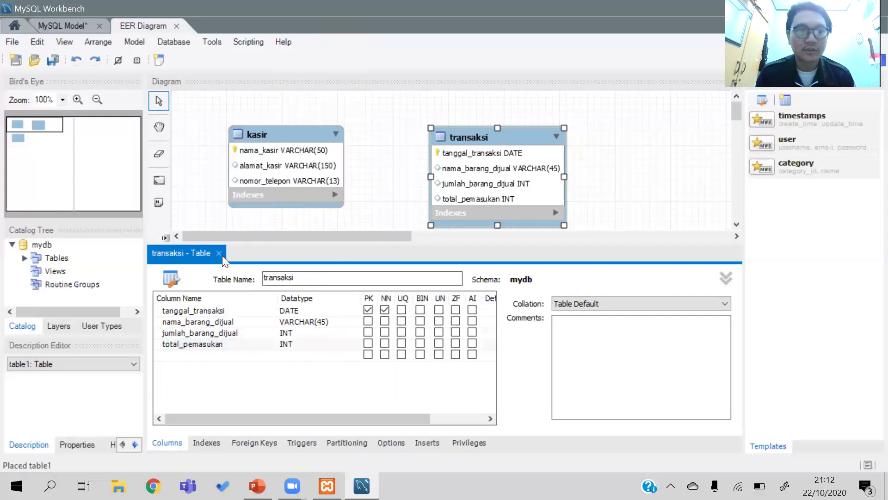
{"action": "left_click", "coordinate": [219, 253]}
{"action": "left_click_drag", "start_coordinate": [480, 135], "coordinate": [463, 160]}
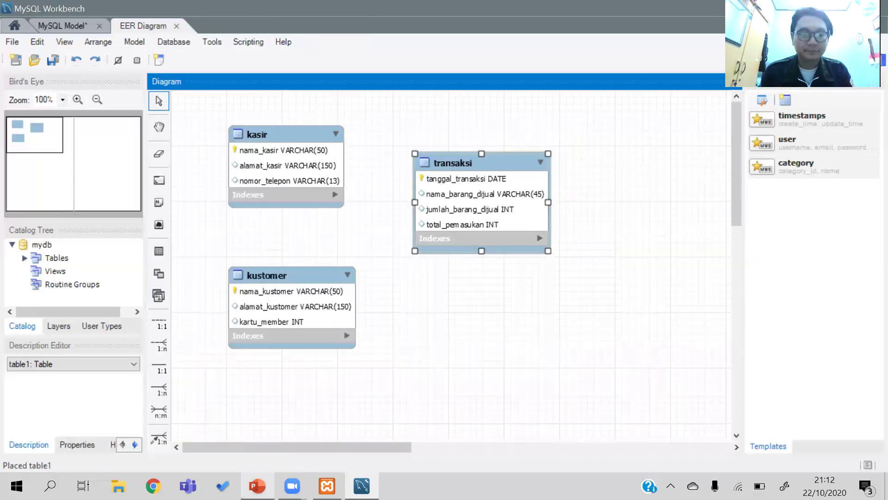
- Check the Contoh Kasus slide in PowerPoint for the next entity and place a new table to the right of transaksi in MySQL Workbench
{"action": "left_click", "coordinate": [257, 486]}
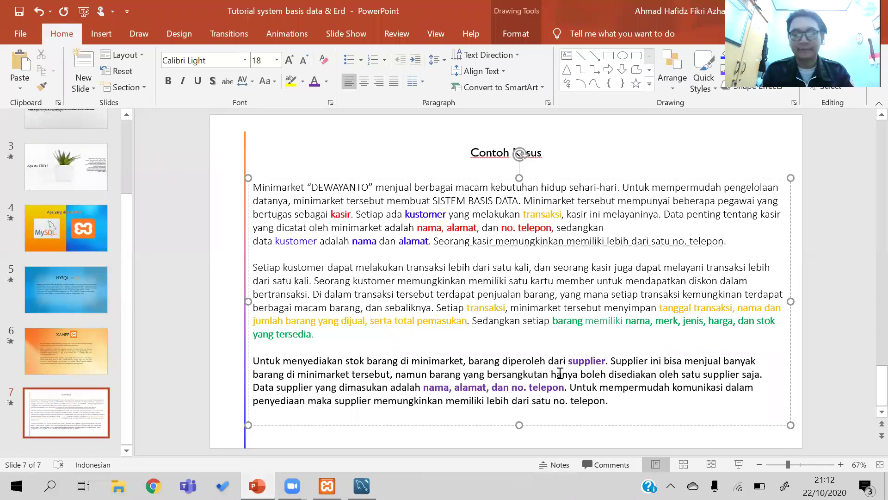
{"action": "left_click", "coordinate": [362, 485]}
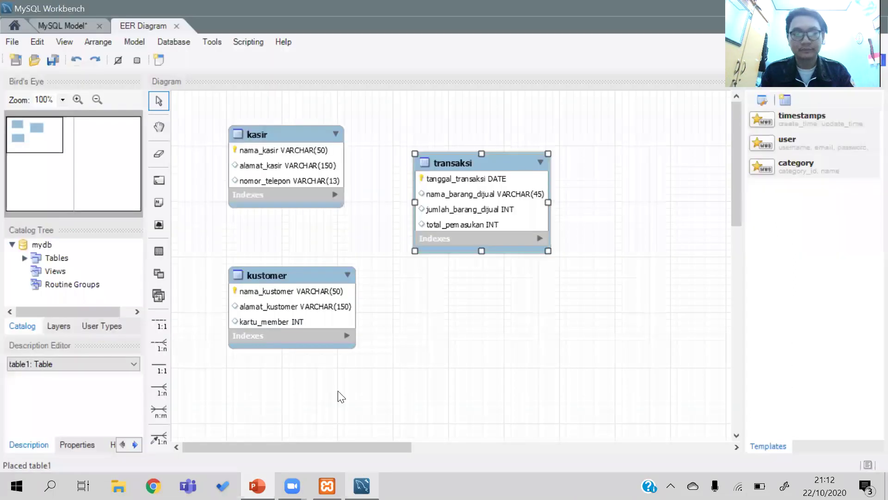
{"action": "left_click", "coordinate": [163, 253]}
{"action": "left_click", "coordinate": [628, 138]}
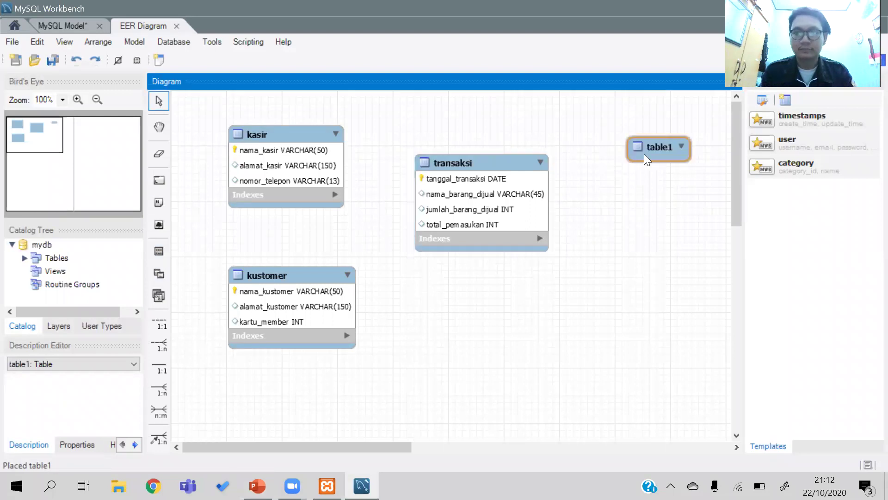
- Open the new table to the right of transaksi for editing and rename it as barang
{"action": "double_click", "coordinate": [645, 153]}
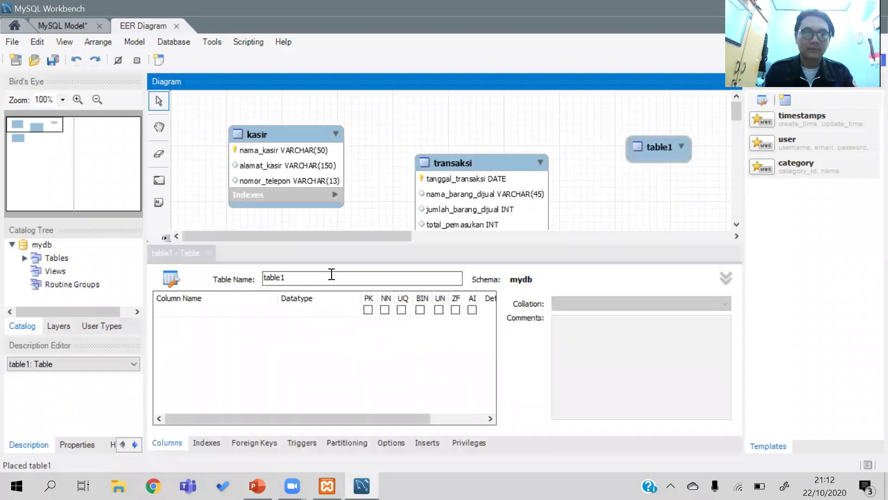
{"action": "left_click", "coordinate": [332, 274]}
{"action": "key", "text": "BackSpace"}
{"action": "key", "text": "BackSpace"}
{"action": "key", "text": "BackSpace"}
{"action": "key", "text": "BackSpace"}
{"action": "key", "text": "BackSpace"}
{"action": "key", "text": "BackSpace"}
{"action": "type", "text": "barang"}
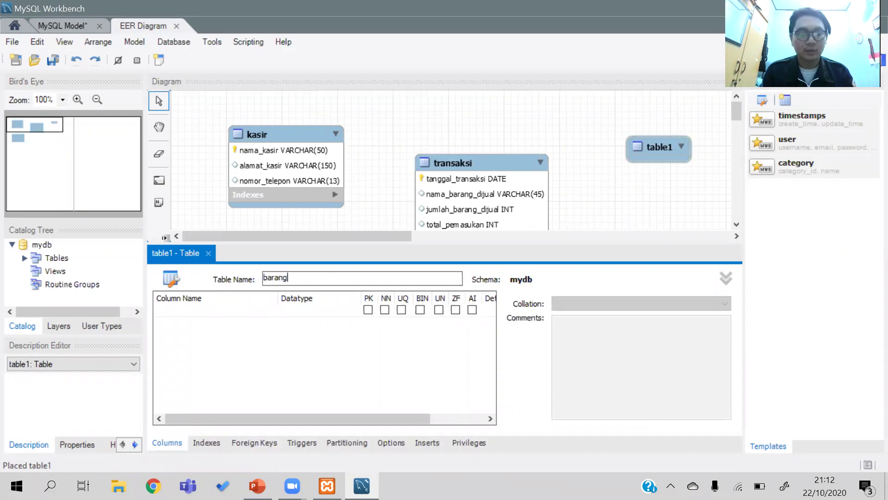
- Read the barang attributes on the PowerPoint case study slide and add a first column named nama_barang to the barang table in MySQL Workbench
{"action": "left_click", "coordinate": [258, 486]}
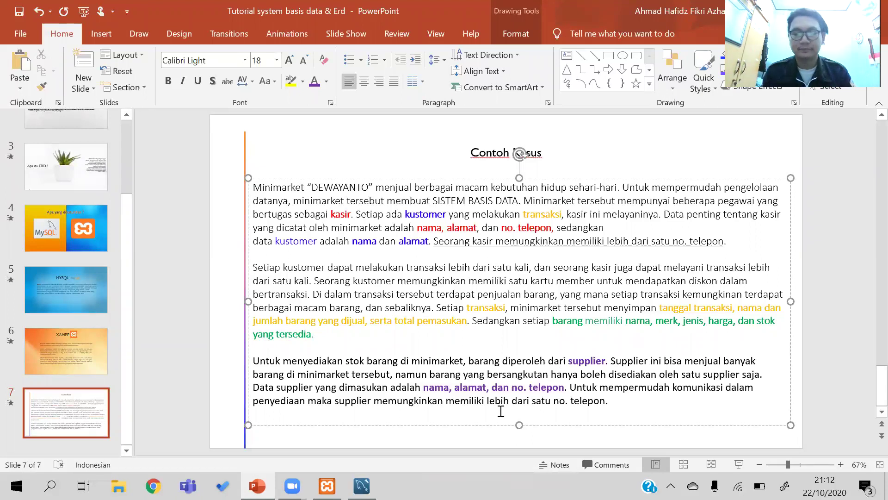
{"action": "left_click", "coordinate": [366, 483]}
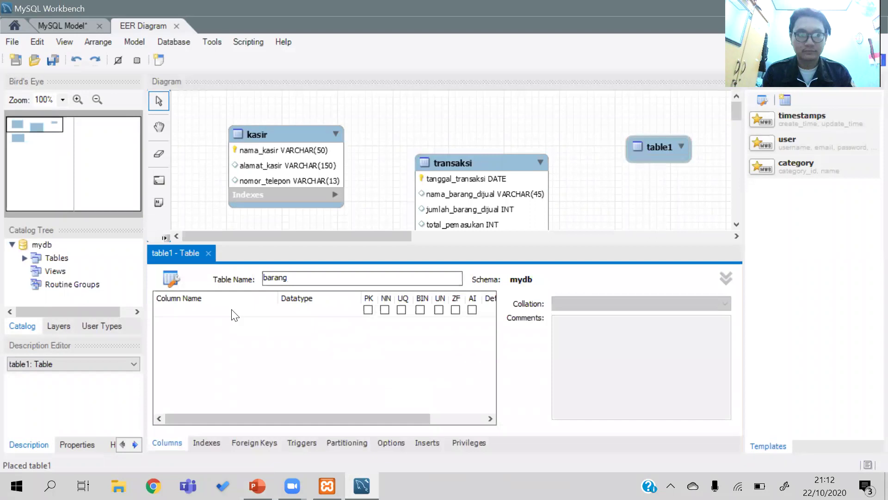
{"action": "left_click", "coordinate": [198, 312]}
{"action": "type", "text": "nama"}
{"action": "key", "text": "BackSpace"}
{"action": "type", "text": "_barang"}
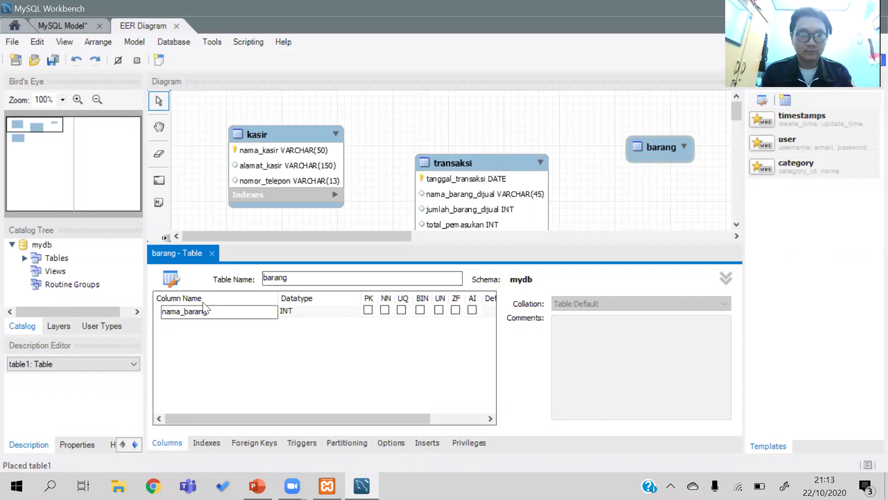
- Add the columns merk_barang and jenis_barang to the barang table
{"action": "left_click", "coordinate": [206, 323]}
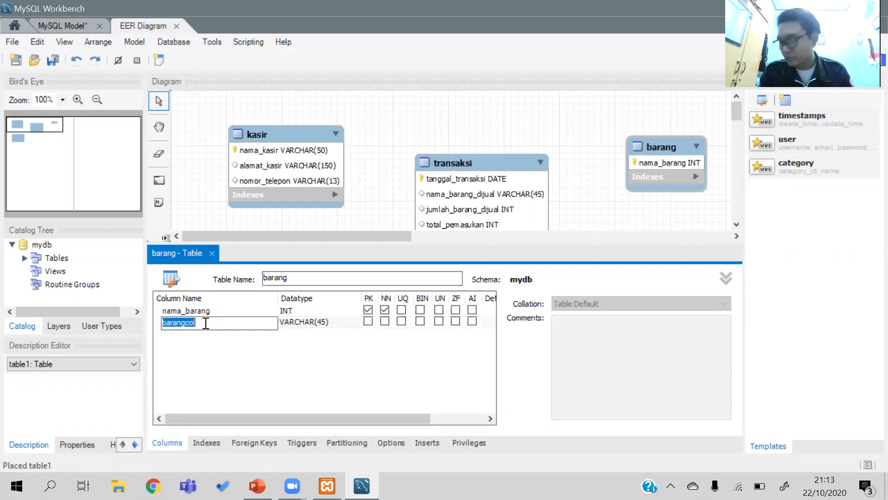
{"action": "key", "text": "BackSpace"}
{"action": "type", "text": "merk_barang"}
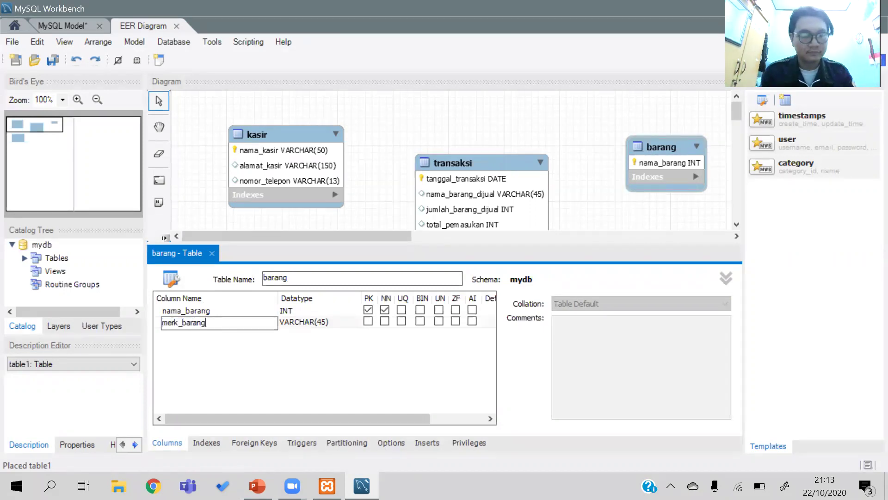
{"action": "left_click", "coordinate": [207, 333]}
{"action": "key", "text": "BackSpace"}
{"action": "type", "text": "jenis_barang"}
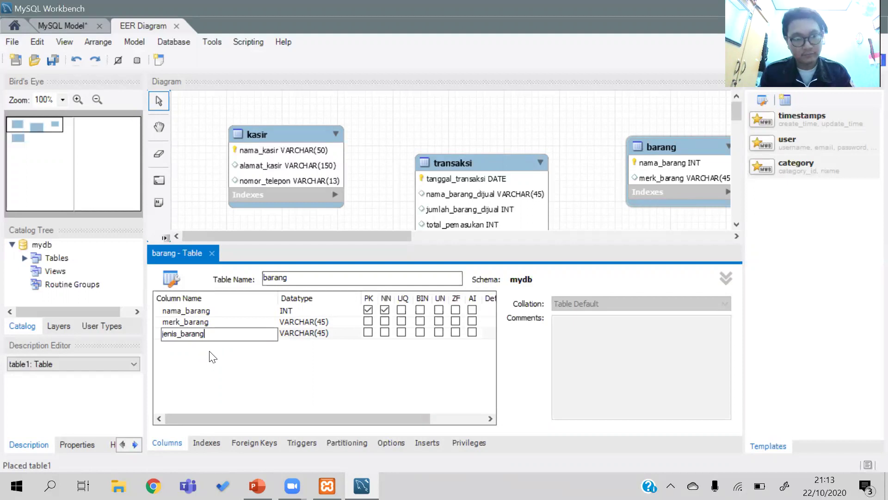
- Add the columns harga_barang and stok_tersedia to the barang table
{"action": "left_click", "coordinate": [211, 348]}
{"action": "type", "text": "ha"}
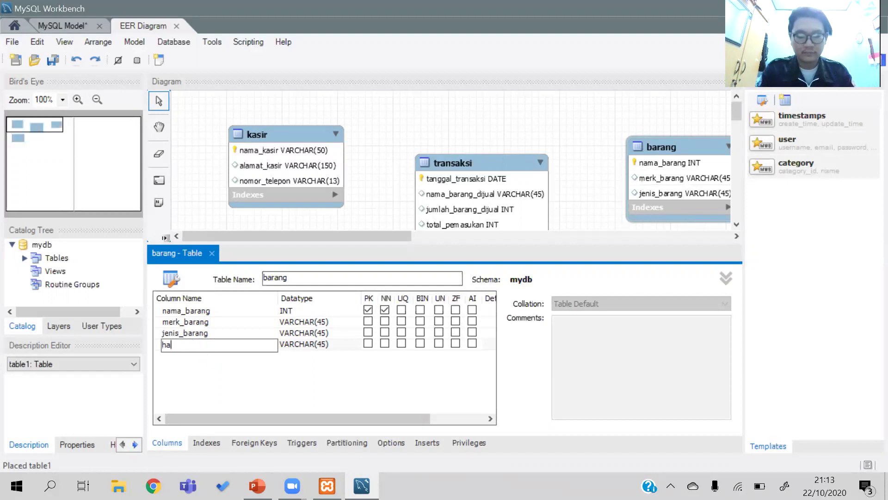
{"action": "type", "text": "rga_barang"}
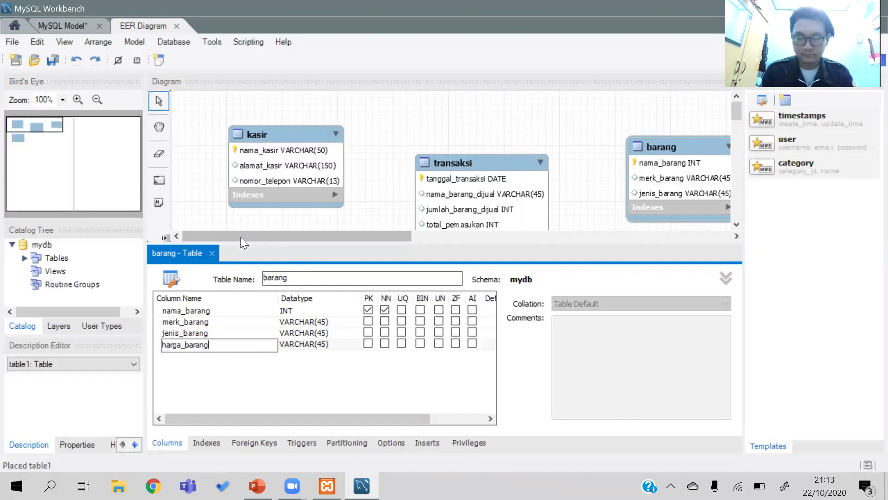
{"action": "left_click", "coordinate": [182, 356]}
{"action": "type", "text": "stok"}
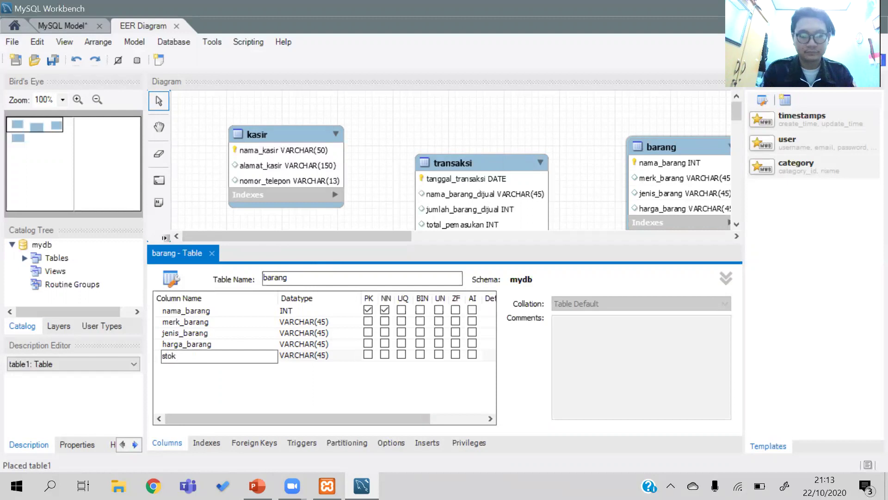
{"action": "type", "text": "_tersed"}
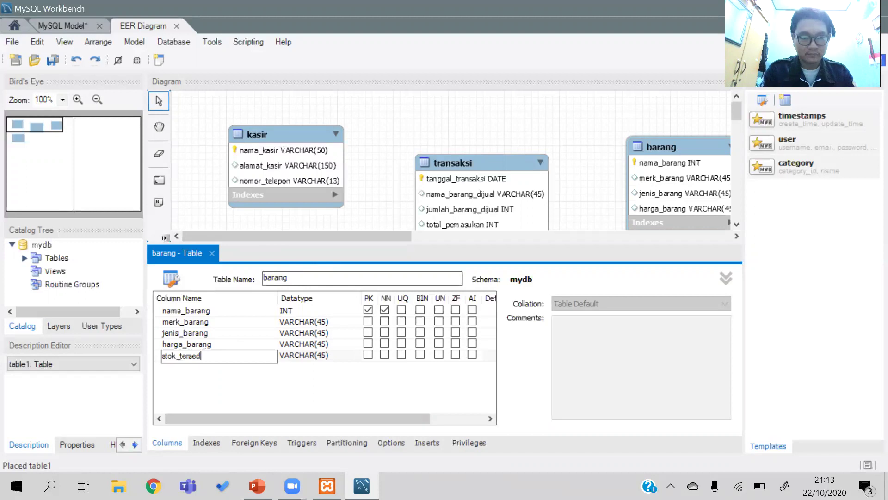
{"action": "type", "text": "ia"}
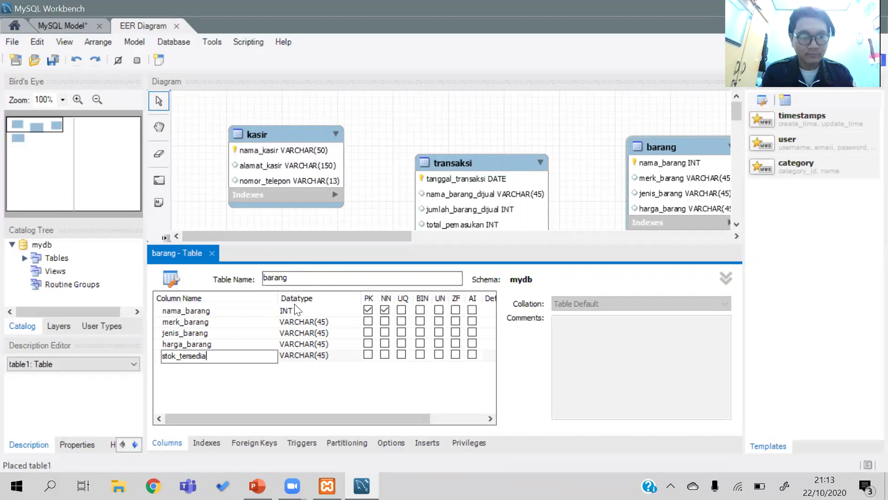
- Set the datatype of the nama_barang column to VARCHAR(45)
{"action": "left_click", "coordinate": [319, 310]}
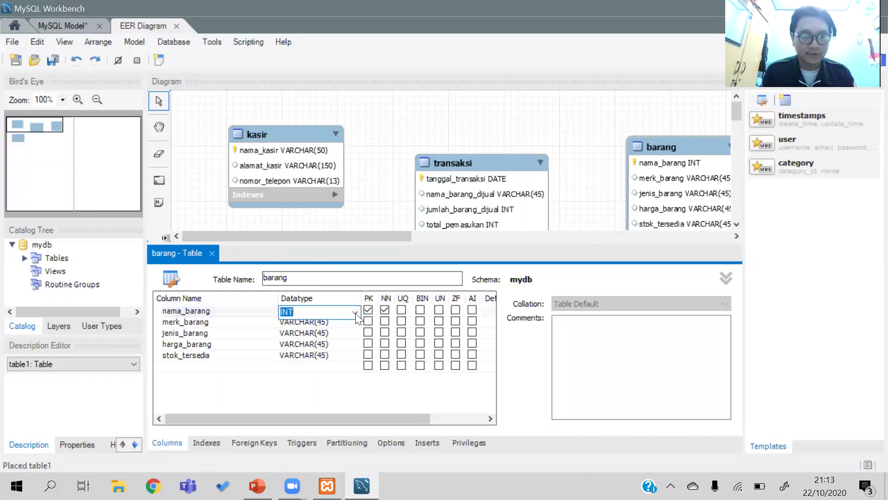
{"action": "left_click", "coordinate": [355, 313]}
{"action": "left_click", "coordinate": [300, 14]}
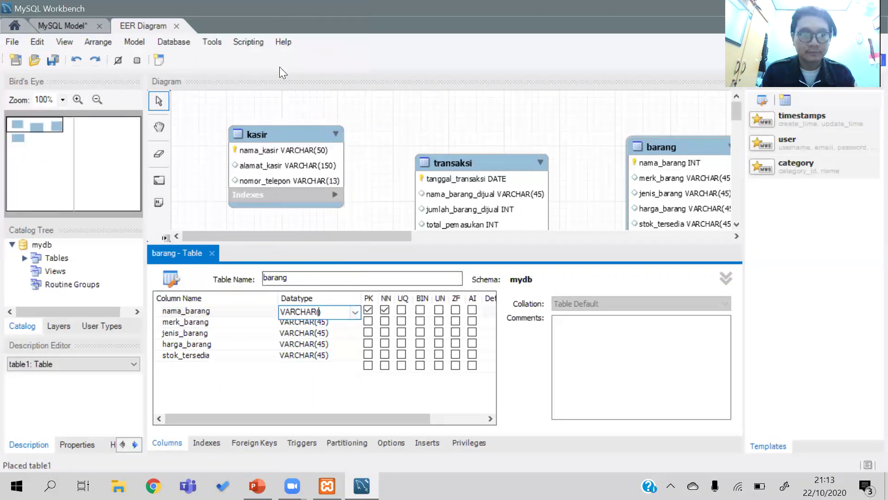
{"action": "type", "text": "45"}
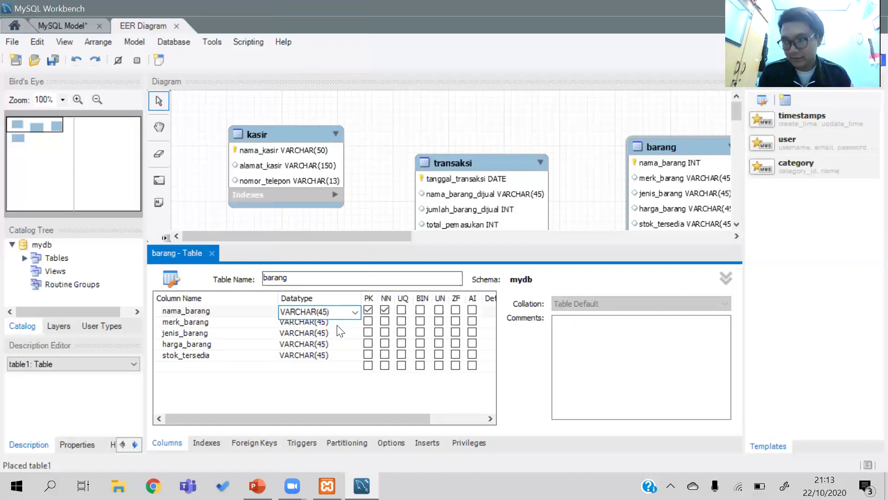
- Set the datatype of the harga_barang column to INT
{"action": "left_click", "coordinate": [304, 344]}
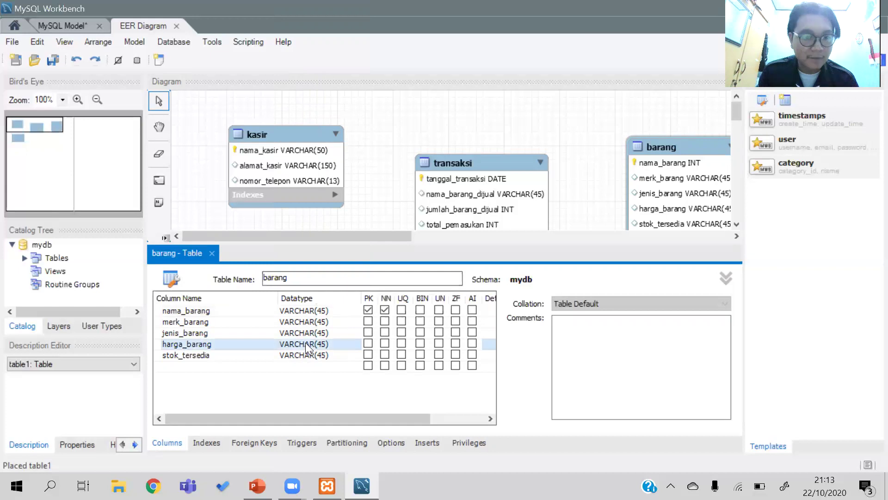
{"action": "left_click", "coordinate": [355, 342]}
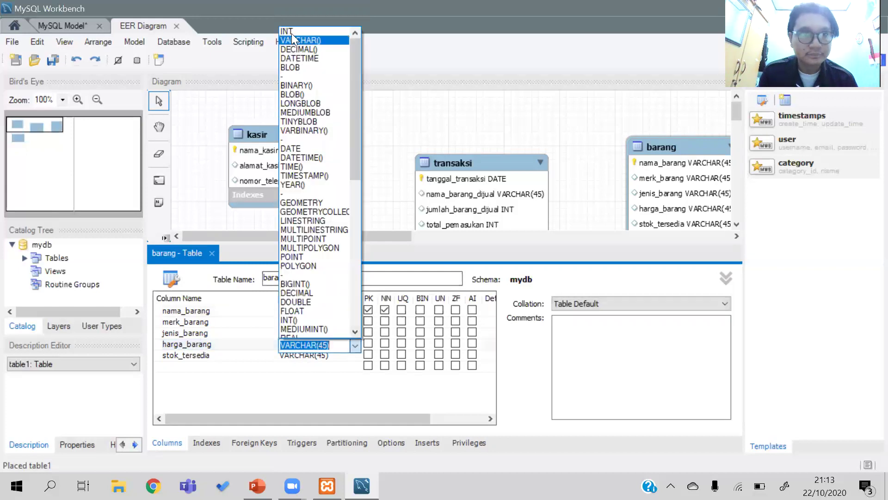
{"action": "left_click", "coordinate": [294, 28]}
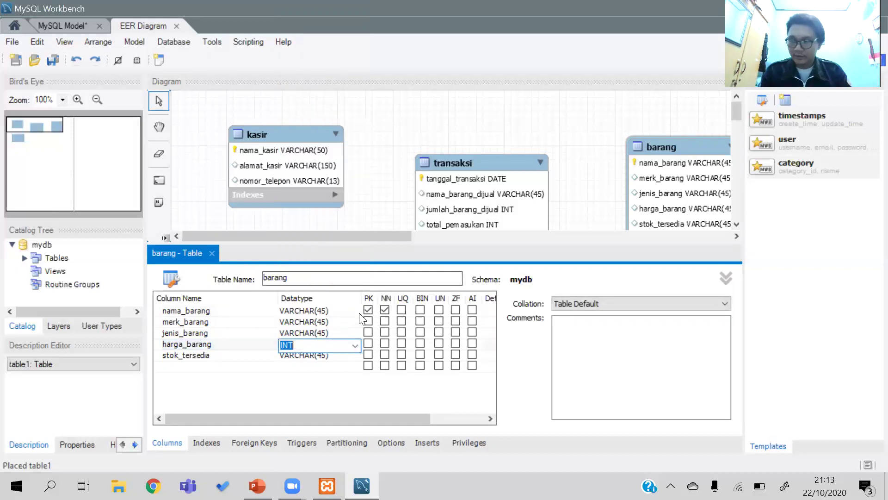
- Set the datatype of the stok_tersedia column to INT and close the barang table editor
{"action": "left_click", "coordinate": [360, 355]}
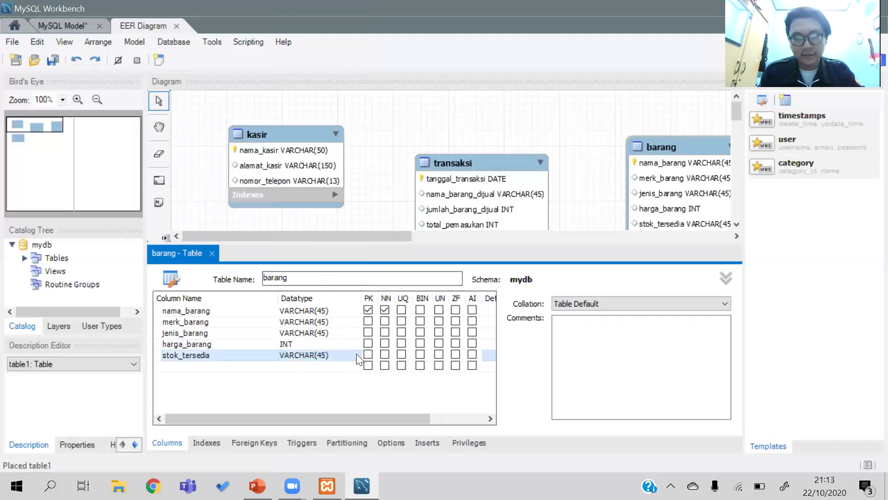
{"action": "left_click", "coordinate": [356, 354]}
{"action": "left_click", "coordinate": [355, 356]}
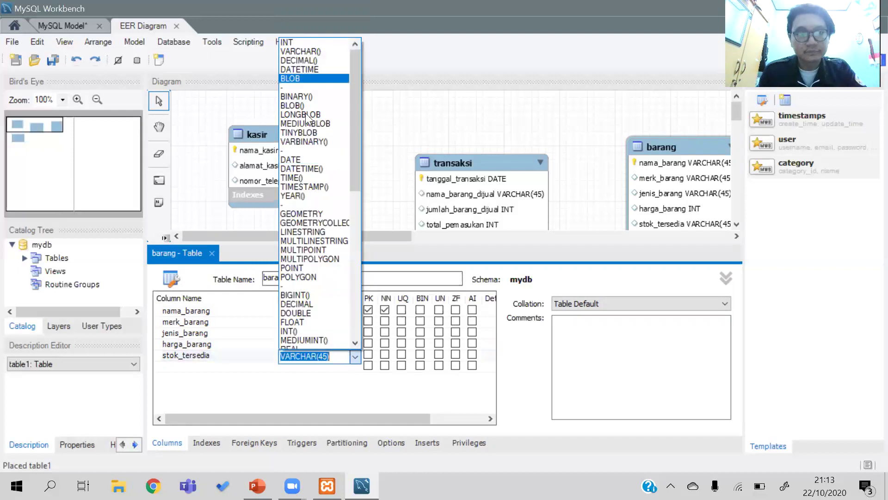
{"action": "left_click", "coordinate": [287, 43]}
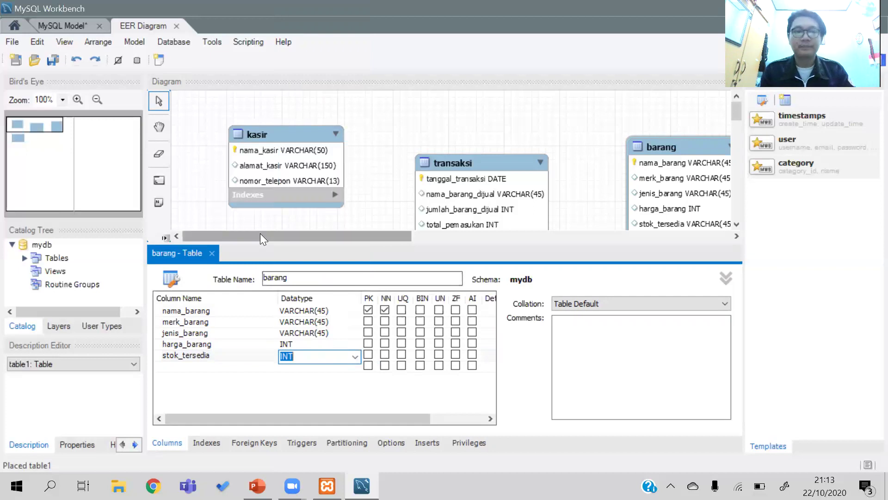
{"action": "left_click", "coordinate": [214, 250]}
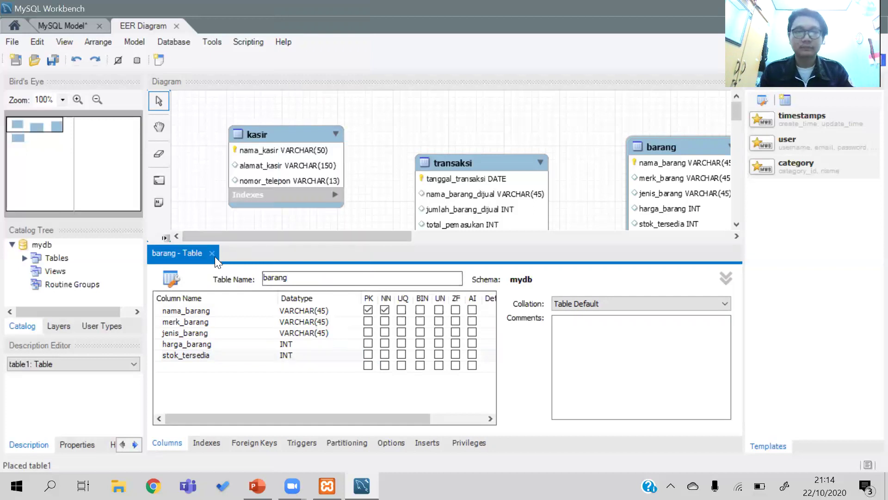
{"action": "left_click", "coordinate": [212, 253]}
- Move the barang table up in the diagram and place a new table beneath it
{"action": "left_click_drag", "start_coordinate": [676, 139], "coordinate": [644, 108]}
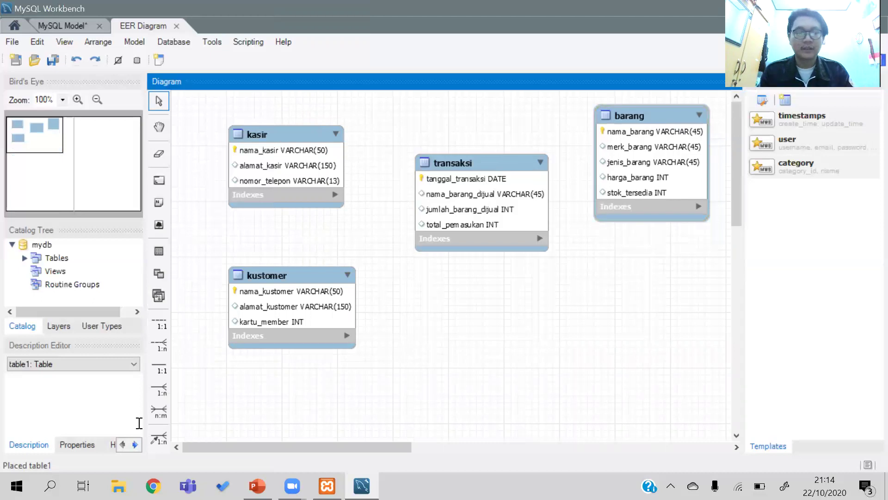
{"action": "left_click", "coordinate": [158, 251]}
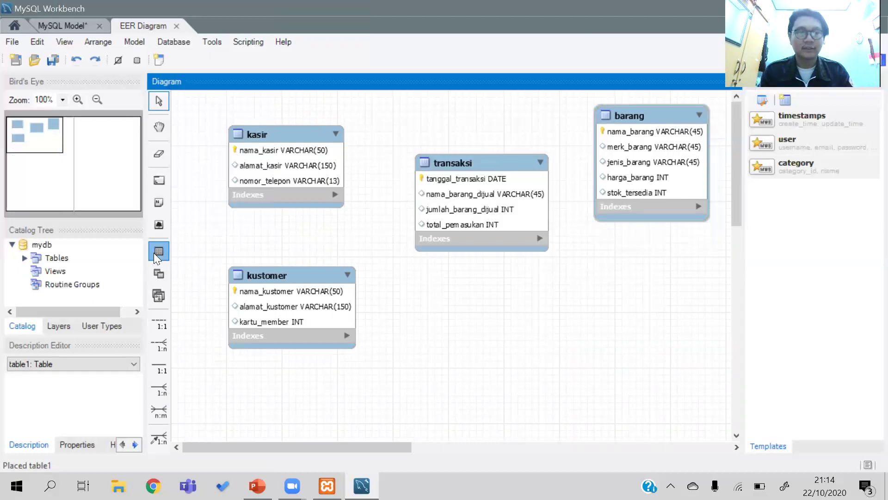
{"action": "left_click", "coordinate": [615, 284]}
{"action": "left_click_drag", "start_coordinate": [646, 291], "coordinate": [629, 289]}
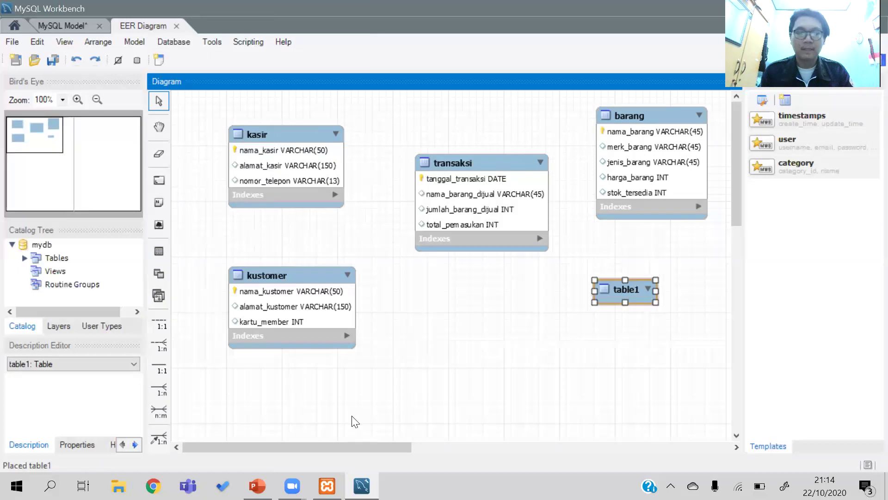
- Check the supplier details in the PowerPoint case study and name the new MySQL Workbench table supplier
{"action": "left_click", "coordinate": [257, 486]}
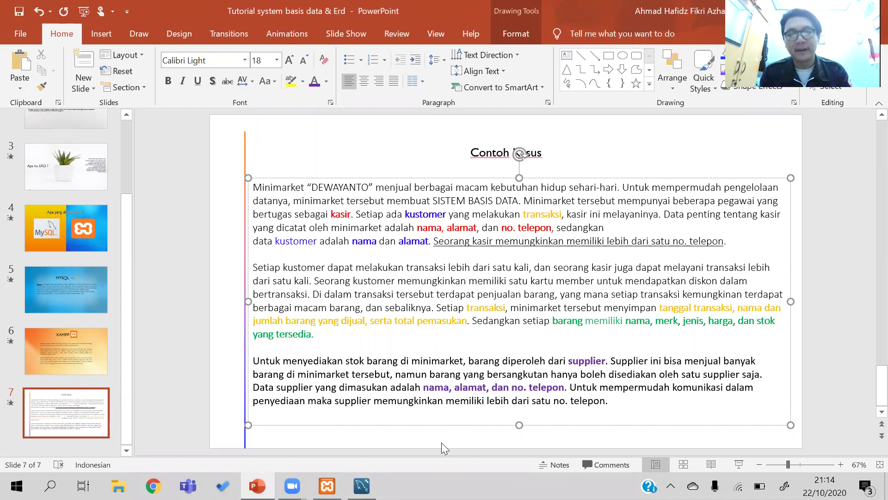
{"action": "left_click", "coordinate": [394, 428]}
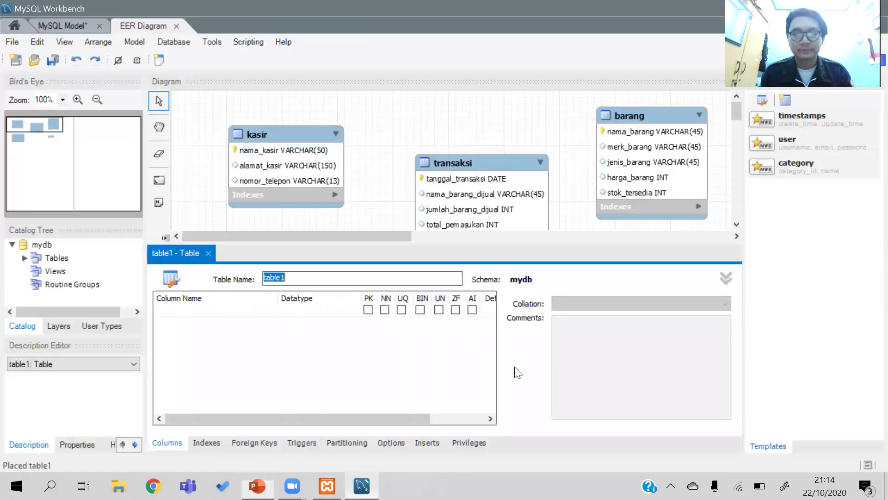
{"action": "type", "text": "su"}
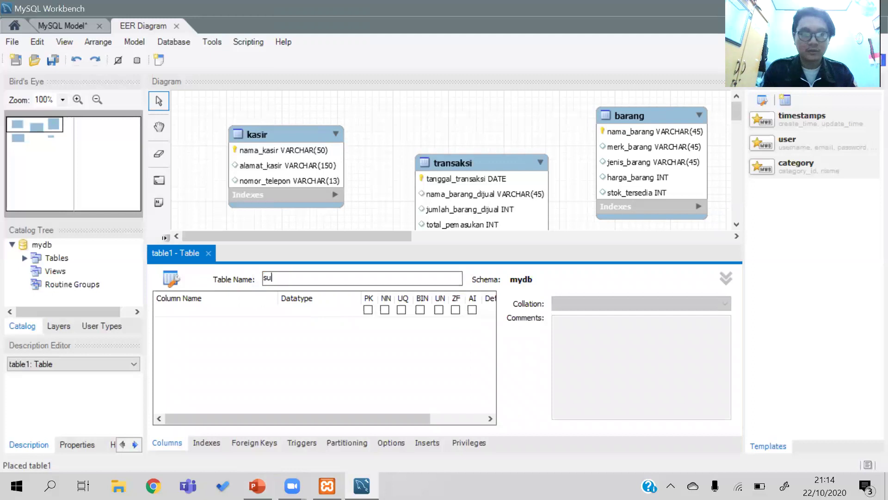
{"action": "type", "text": "pplier"}
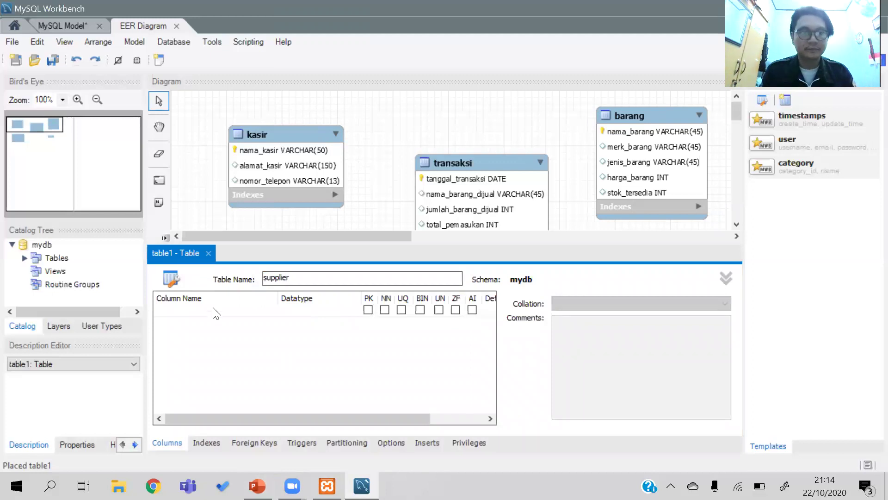
- Add nama_supplier as the first column of the supplier table
{"action": "double_click", "coordinate": [214, 310]}
{"action": "key", "text": "BackSpace"}
{"action": "type", "text": "nama_s"}
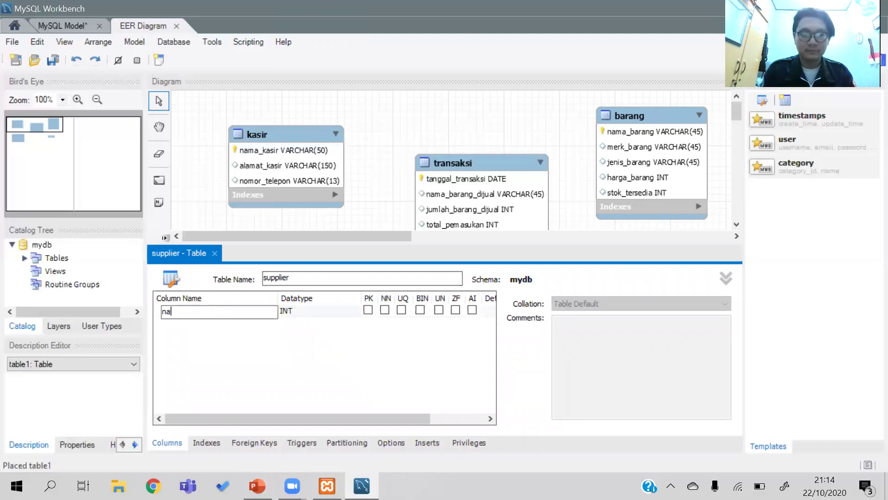
{"action": "type", "text": "pplied"}
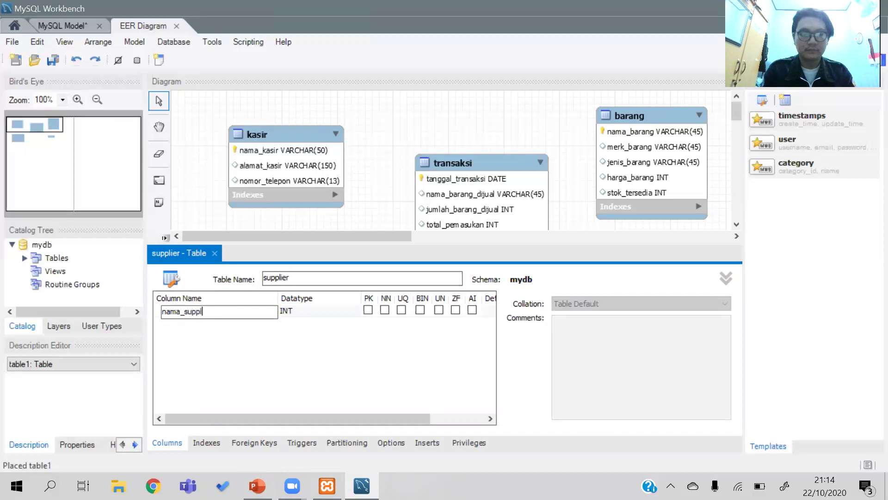
{"action": "key", "text": "BackSpace"}
{"action": "key", "text": "BackSpace"}
{"action": "key", "text": "BackSpace"}
{"action": "type", "text": "ier"}
{"action": "key", "text": "Return"}
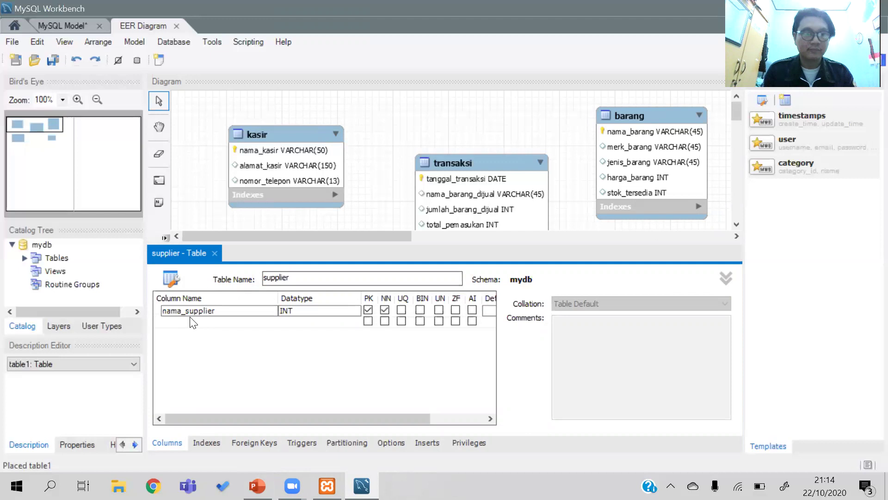
- Add the columns alamat_supplier and nomor_telepon to the supplier table and close its editor
{"action": "left_click", "coordinate": [192, 322]}
{"action": "type", "text": "alamat_supplier"}
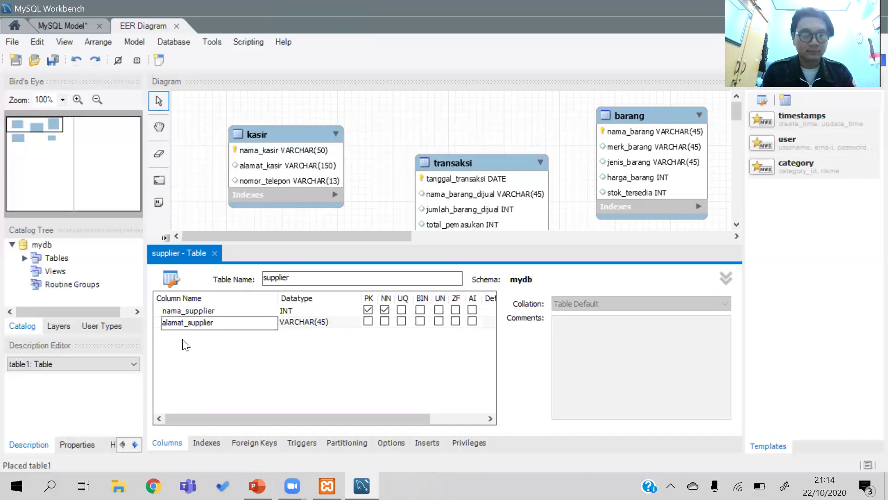
{"action": "key", "text": "Return"}
{"action": "left_click", "coordinate": [182, 332]}
{"action": "left_click", "coordinate": [182, 332]}
{"action": "type", "text": "nomor_telepon"}
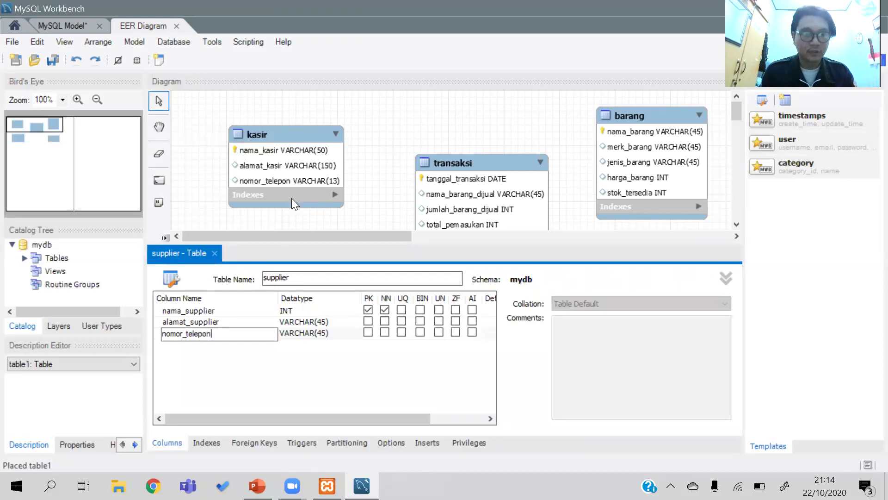
{"action": "left_click", "coordinate": [389, 205]}
{"action": "left_click", "coordinate": [215, 253]}
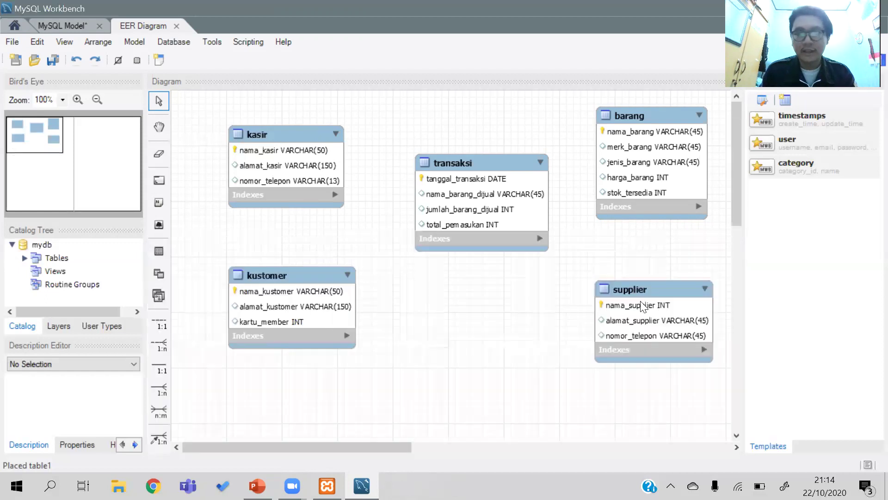
- Rearrange the supplier, barang, kustomer and transaksi tables to space them out around the diagram
{"action": "left_click_drag", "start_coordinate": [667, 288], "coordinate": [670, 277]}
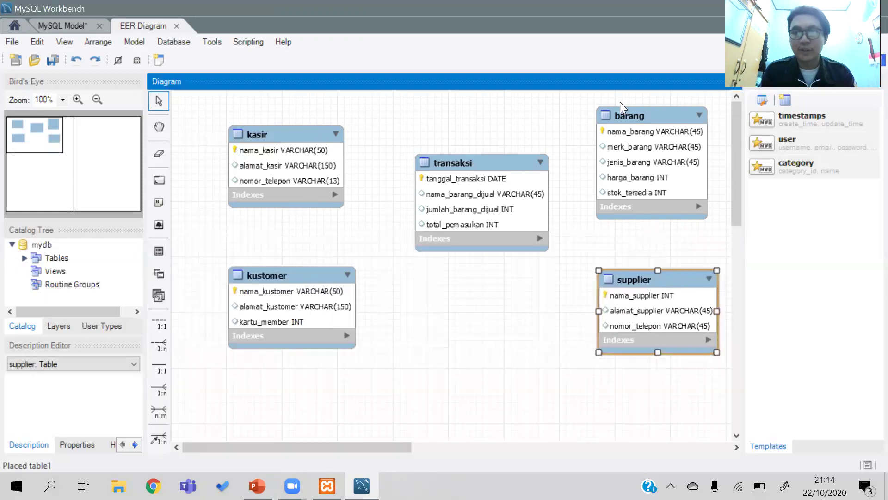
{"action": "left_click_drag", "start_coordinate": [628, 112], "coordinate": [622, 109]}
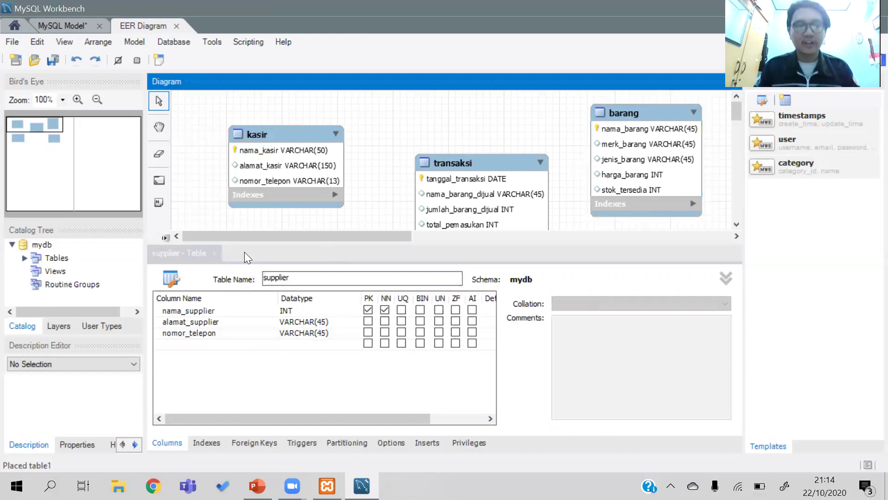
{"action": "left_click", "coordinate": [215, 254]}
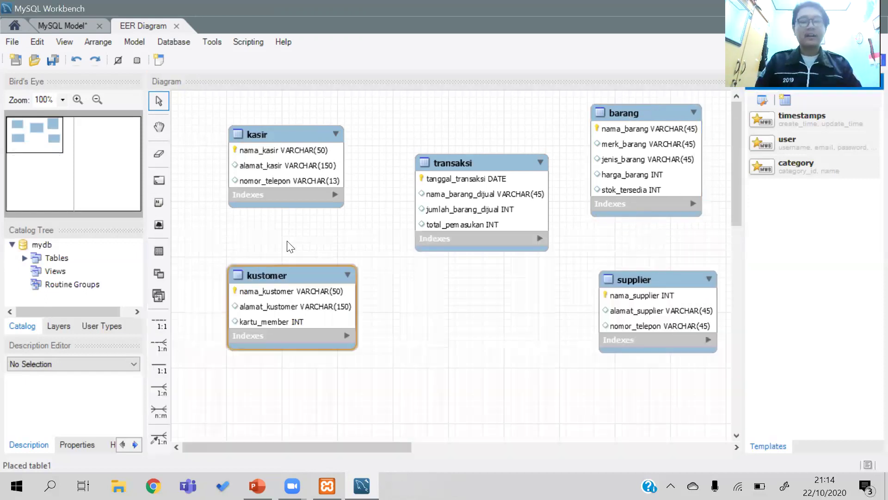
{"action": "left_click_drag", "start_coordinate": [297, 271], "coordinate": [288, 271]}
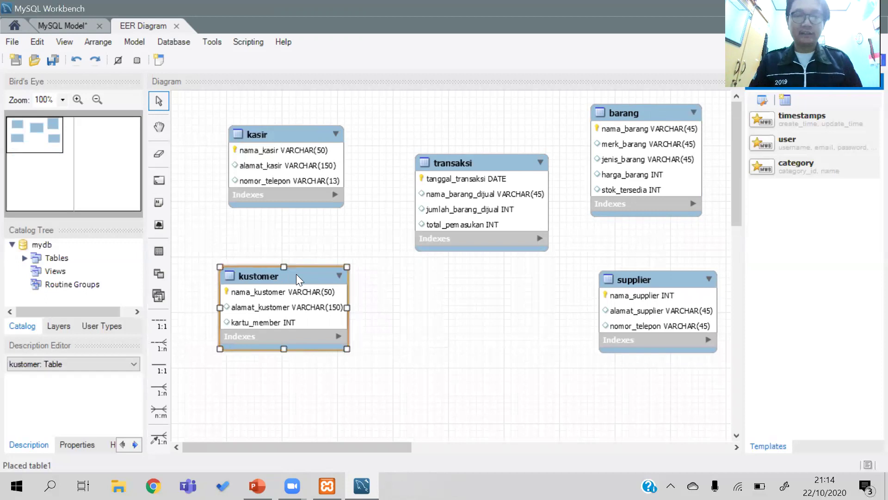
{"action": "left_click_drag", "start_coordinate": [637, 277], "coordinate": [626, 277]}
{"action": "left_click_drag", "start_coordinate": [456, 165], "coordinate": [441, 164]}
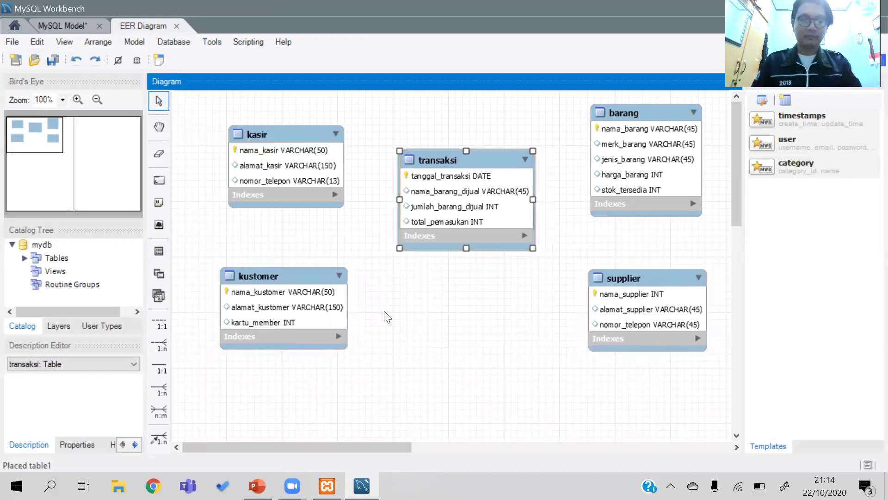
- Switch to PowerPoint to read how kasir, kustomer and transaksi relate in the case study, and return to MySQL Workbench
{"action": "left_click", "coordinate": [257, 485]}
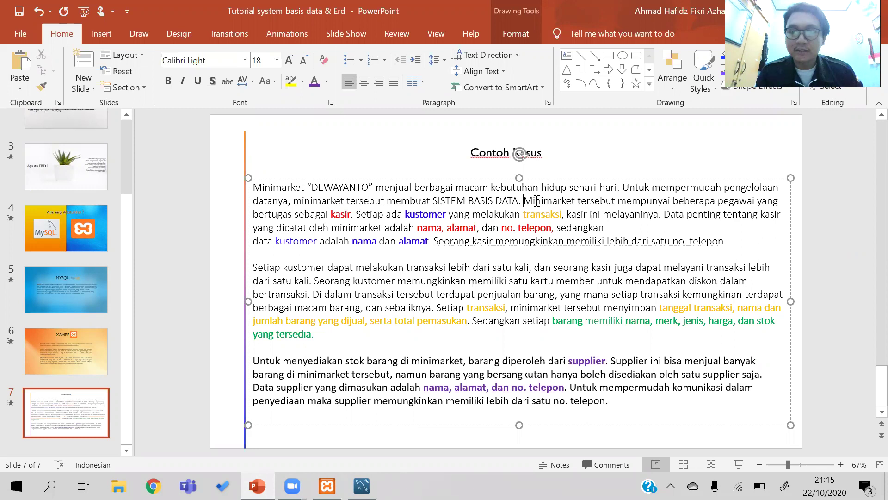
{"action": "left_click_drag", "start_coordinate": [524, 200], "coordinate": [553, 201]}
{"action": "left_click", "coordinate": [652, 198]}
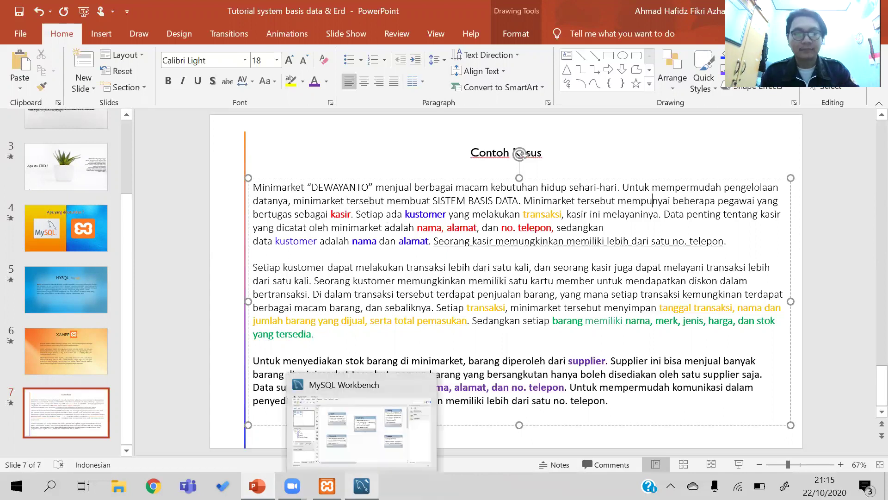
{"action": "left_click", "coordinate": [362, 486]}
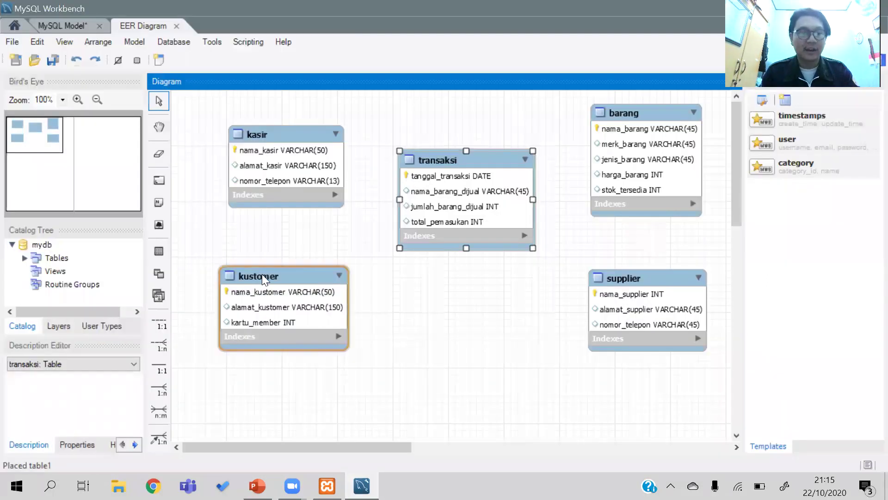
- Create an identifying one-to-one relationship from kasir to kustomer, with the two tables aligned one above the other
{"action": "left_click_drag", "start_coordinate": [262, 274], "coordinate": [275, 272]}
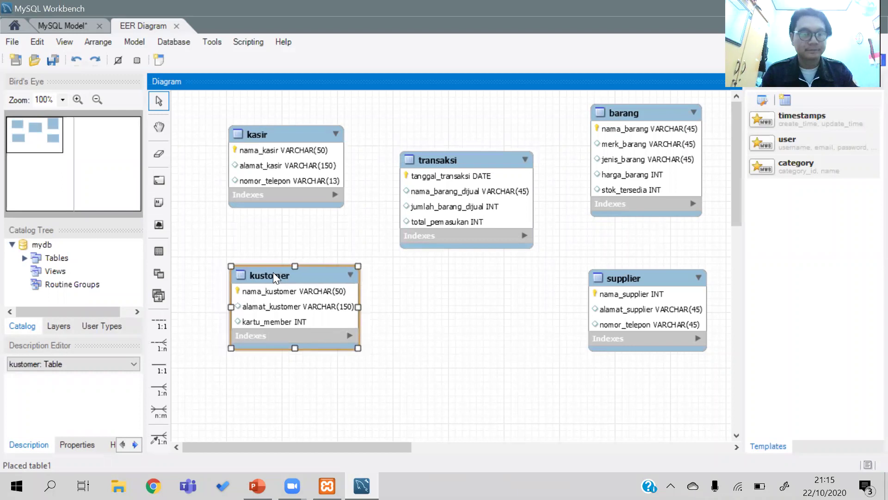
{"action": "left_click", "coordinate": [159, 366]}
{"action": "left_click", "coordinate": [283, 170]}
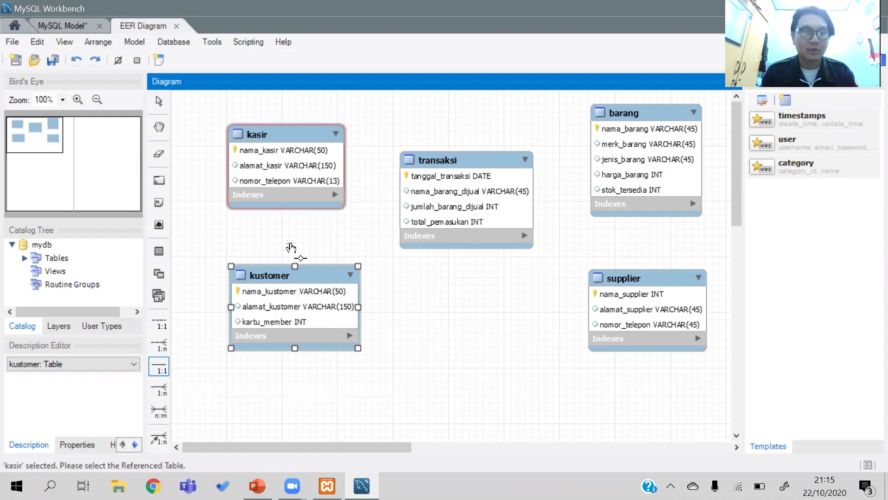
{"action": "left_click", "coordinate": [280, 292]}
{"action": "left_click_drag", "start_coordinate": [298, 130], "coordinate": [288, 130]}
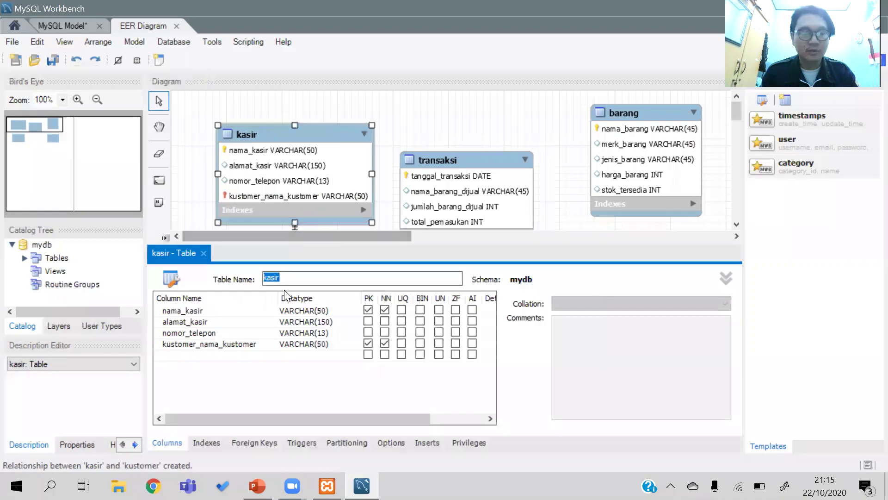
{"action": "left_click", "coordinate": [204, 252]}
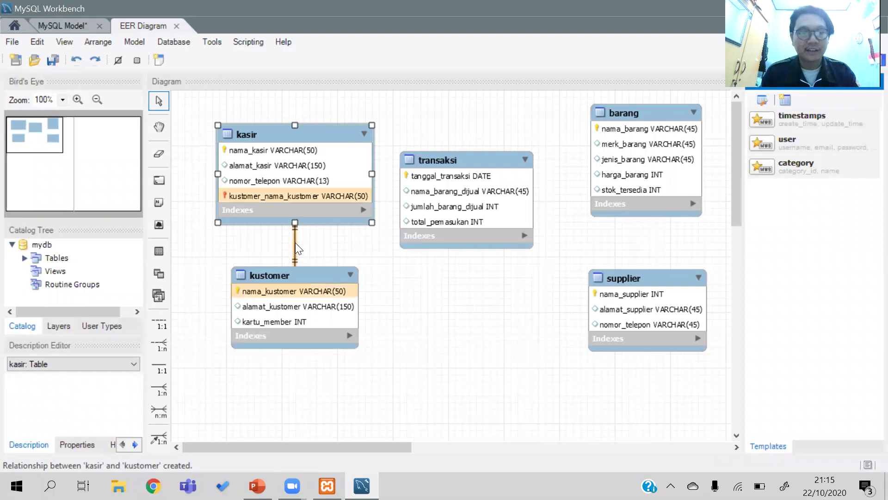
- Examine the foreign key and cardinality settings of the relationship between kasir and kustomer
{"action": "right_click", "coordinate": [295, 244]}
{"action": "left_click", "coordinate": [347, 302]}
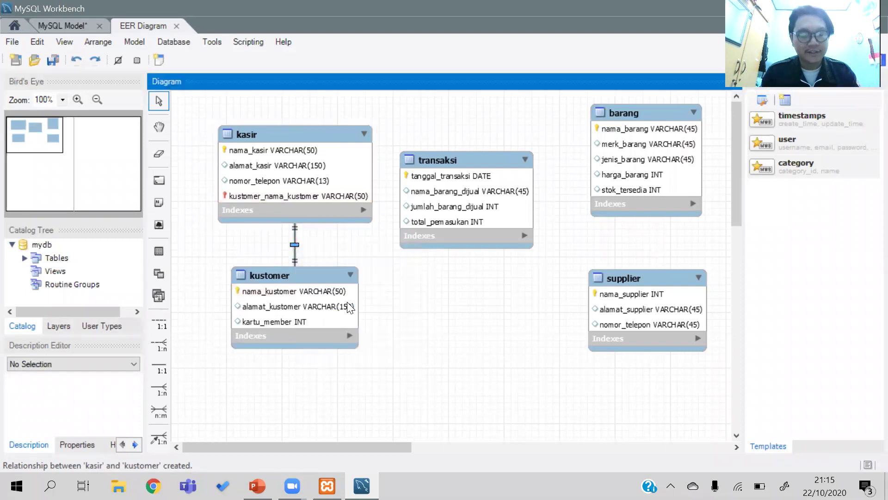
{"action": "left_click", "coordinate": [238, 443]}
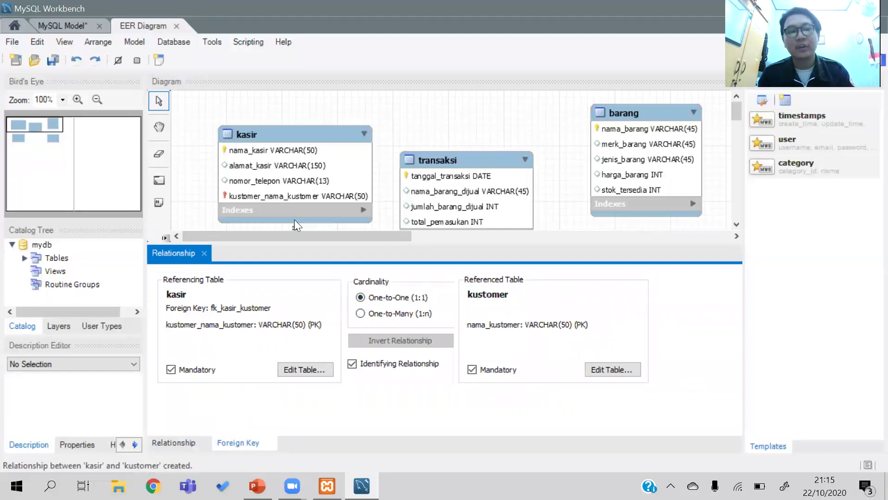
{"action": "left_click", "coordinate": [204, 253]}
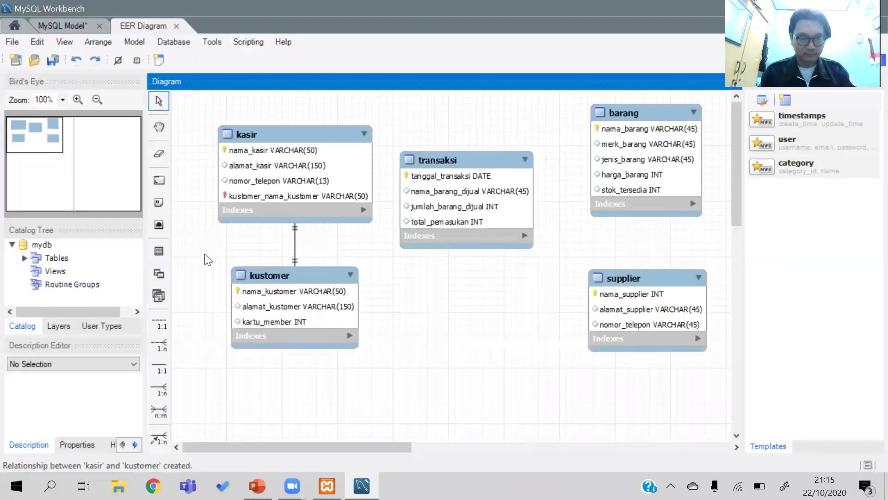
- Move the transaksi table slightly down, and reread the case study in PowerPoint before returning to MySQL Workbench
{"action": "left_click_drag", "start_coordinate": [469, 155], "coordinate": [479, 190]}
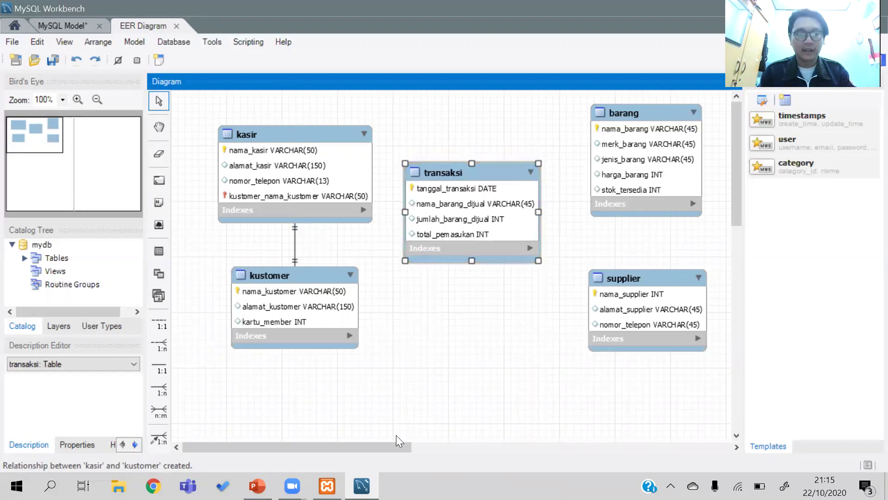
{"action": "left_click", "coordinate": [264, 485]}
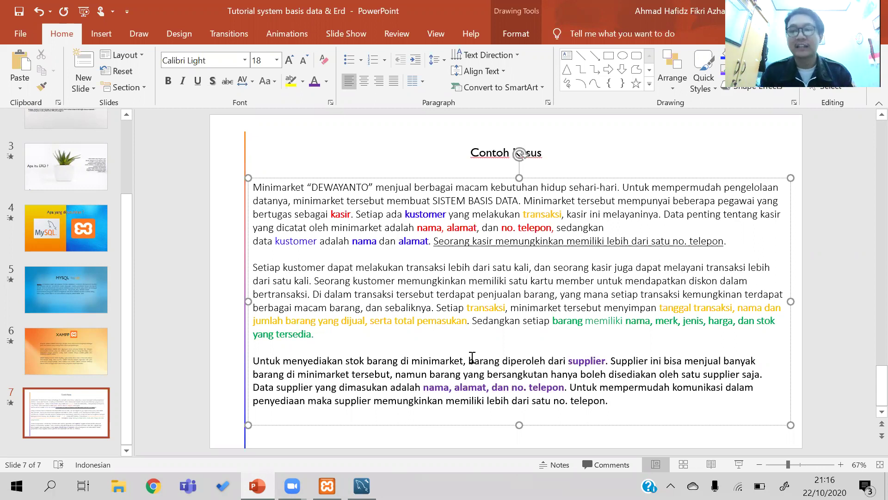
{"action": "left_click", "coordinate": [362, 485]}
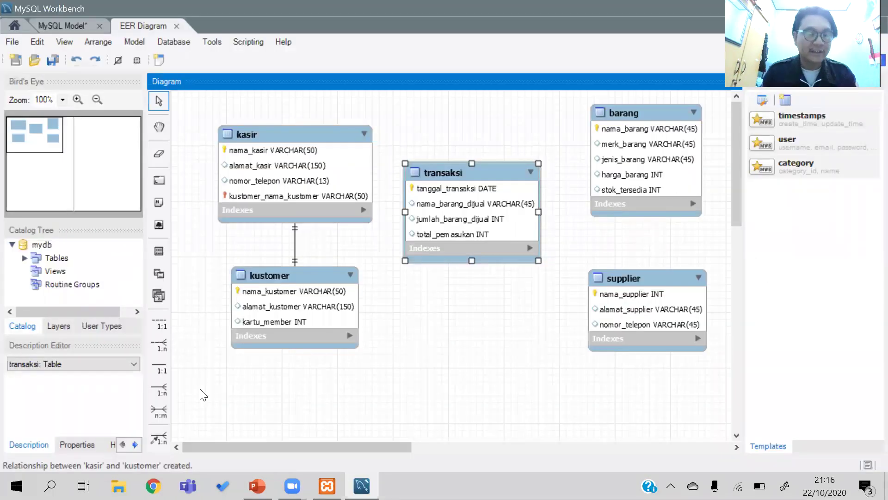
- Create identifying one-to-many relationships from kasir to transaksi and from kustomer to transaksi, with transaksi as the referenced table
{"action": "left_click", "coordinate": [163, 385]}
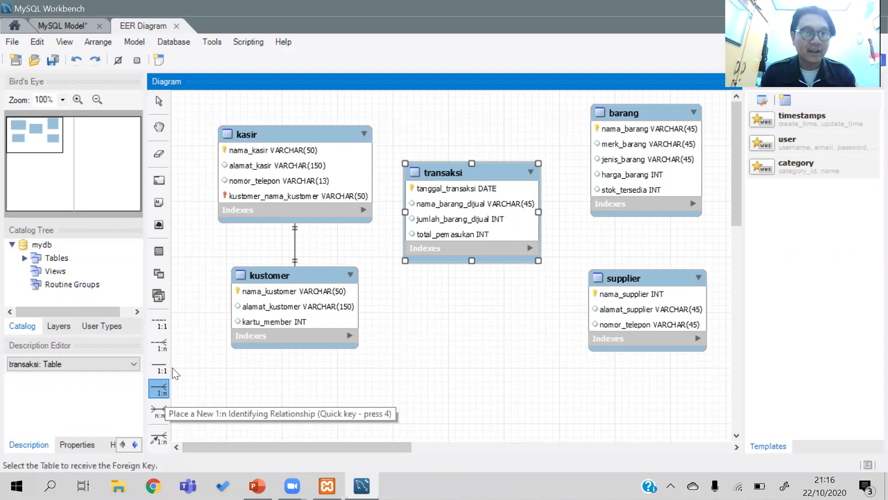
{"action": "left_click", "coordinate": [348, 200]}
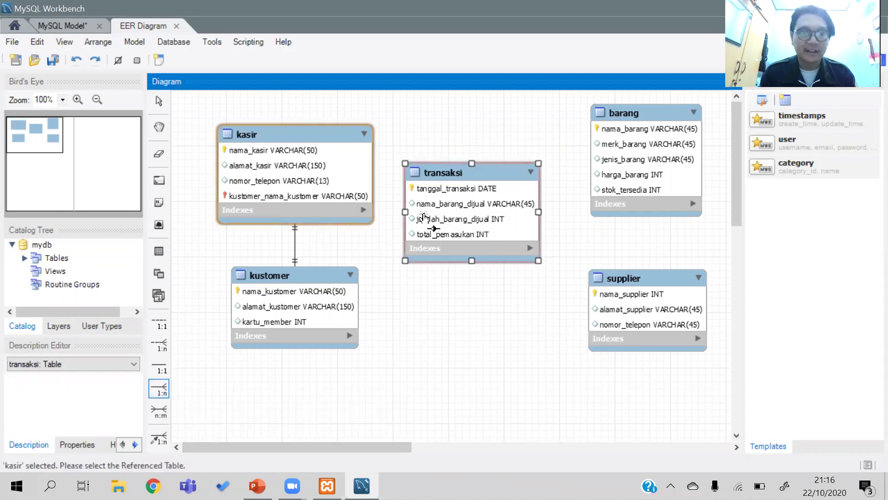
{"action": "left_click", "coordinate": [437, 217]}
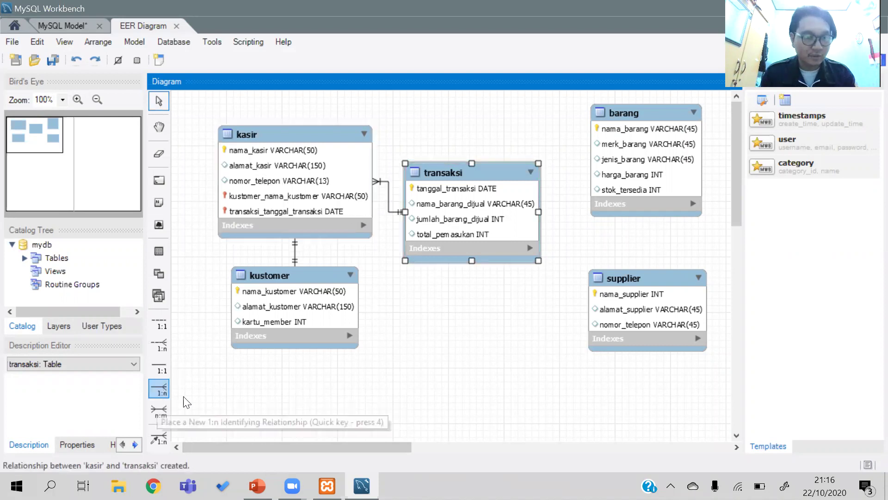
{"action": "left_click", "coordinate": [166, 392]}
{"action": "left_click", "coordinate": [325, 324]}
{"action": "left_click", "coordinate": [450, 246]}
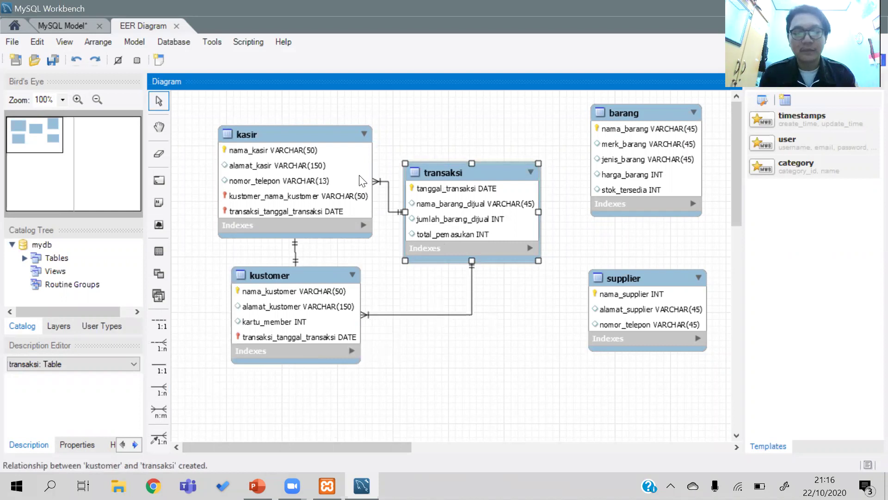
- Space the kasir and kustomer tables farther apart and away from transaksi, and reread the case study in PowerPoint before returning to MySQL Workbench
{"action": "left_click", "coordinate": [248, 122]}
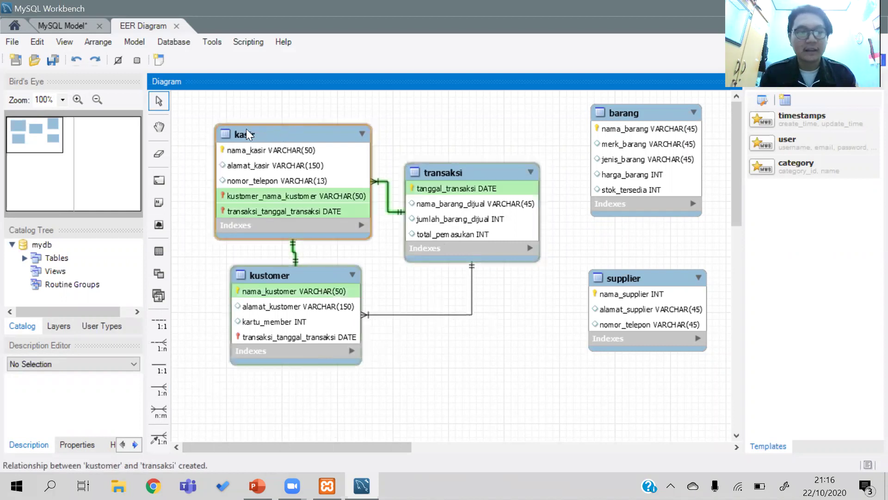
{"action": "left_click_drag", "start_coordinate": [259, 131], "coordinate": [238, 129]}
{"action": "left_click_drag", "start_coordinate": [290, 268], "coordinate": [270, 302]}
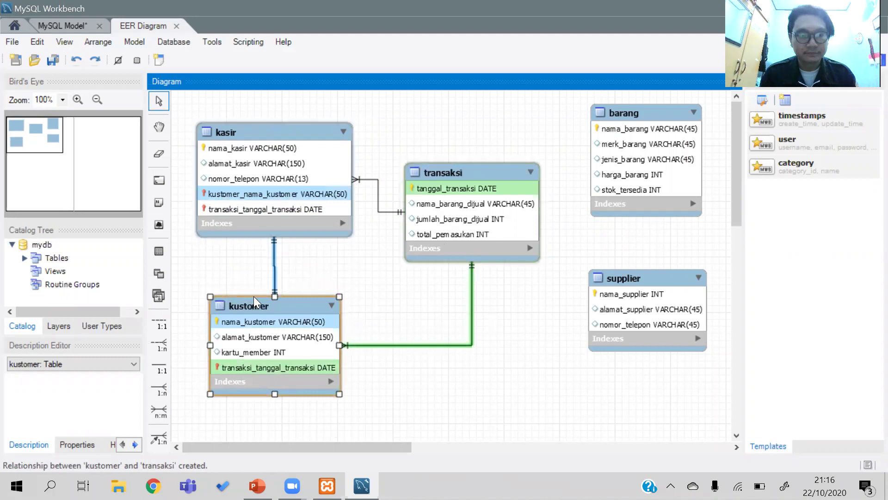
{"action": "double_click", "coordinate": [263, 311]}
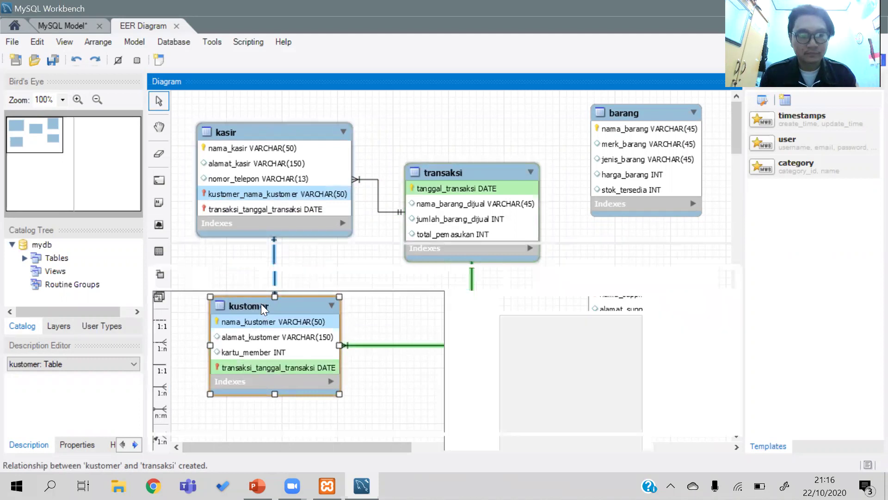
{"action": "left_click", "coordinate": [219, 253]}
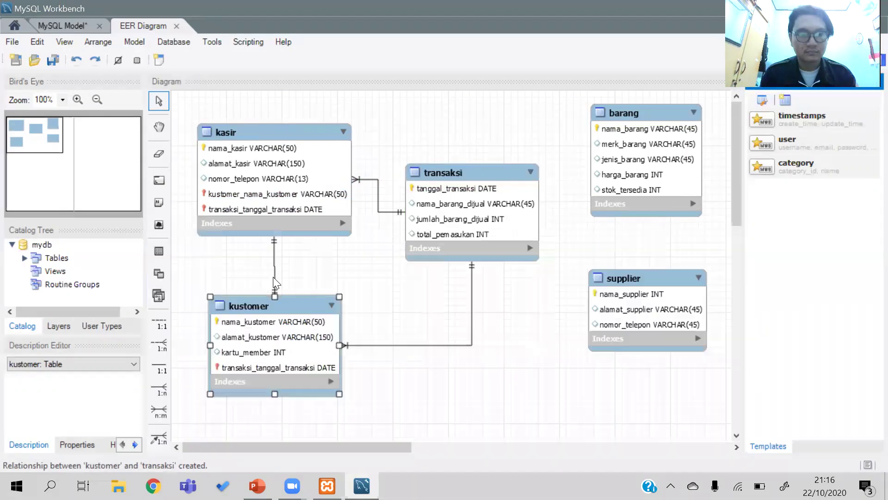
{"action": "mouse_move", "coordinate": [291, 308]}
{"action": "left_mouse_down"}
{"action": "mouse_move", "coordinate": [285, 304]}
{"action": "mouse_move", "coordinate": [291, 316]}
{"action": "left_mouse_up"}
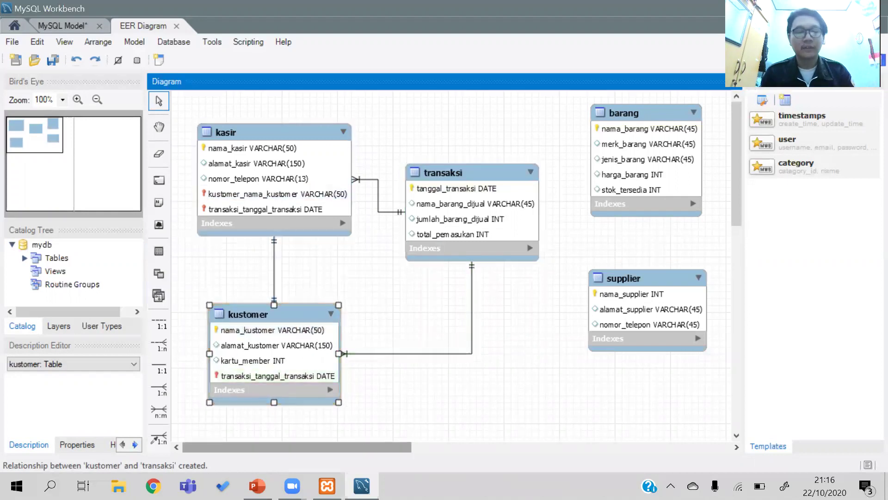
{"action": "left_click", "coordinate": [258, 486]}
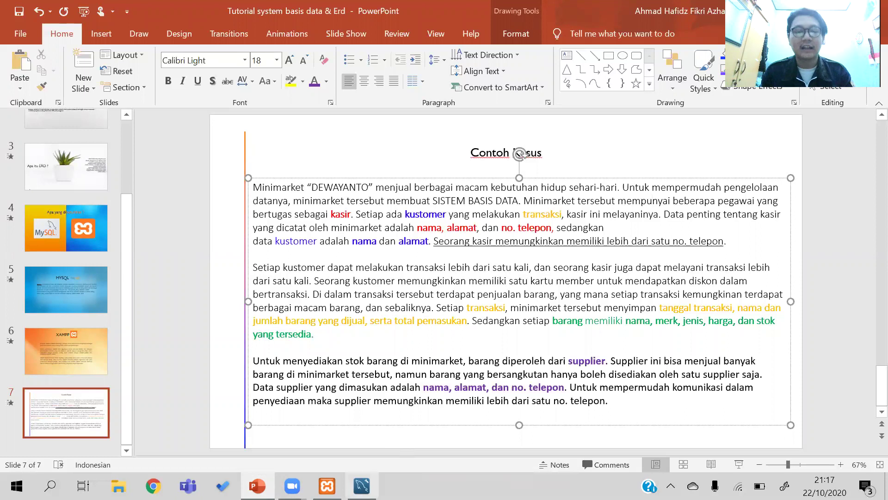
{"action": "left_click", "coordinate": [361, 486]}
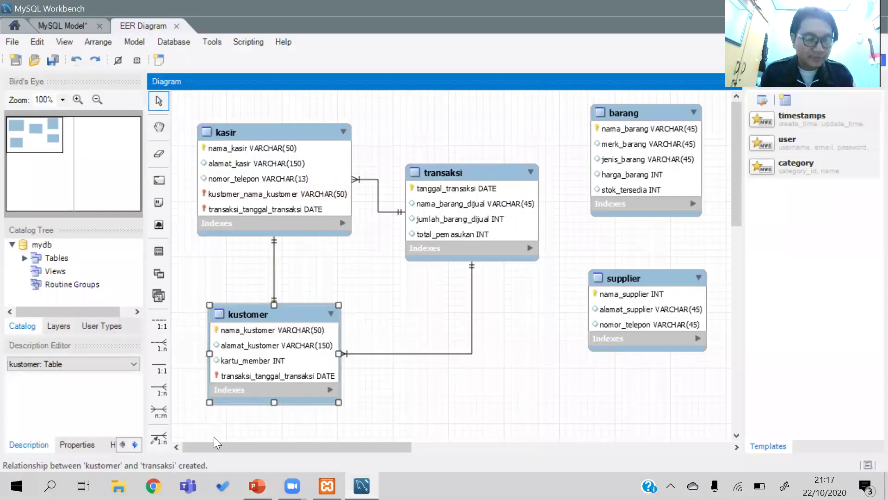
{"action": "left_click", "coordinate": [154, 406]}
{"action": "left_click", "coordinate": [478, 170]}
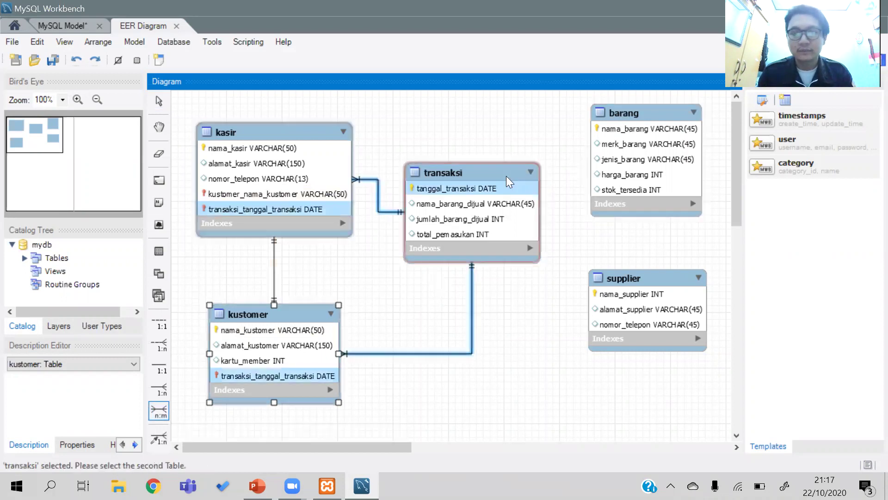
{"action": "left_click", "coordinate": [509, 182]}
{"action": "right_click", "coordinate": [490, 172]}
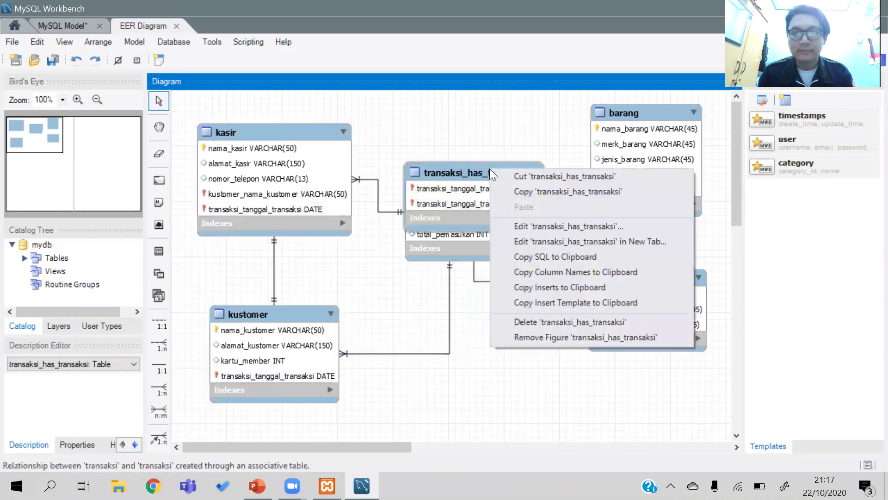
{"action": "left_click", "coordinate": [482, 178]}
{"action": "left_click_drag", "start_coordinate": [482, 179], "coordinate": [507, 148]}
{"action": "double_click", "coordinate": [507, 149]}
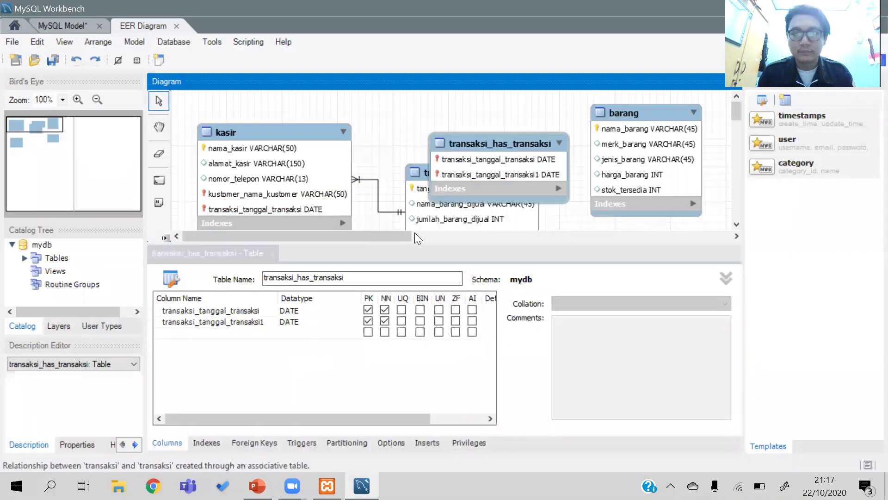
{"action": "left_click", "coordinate": [273, 253]}
{"action": "left_click", "coordinate": [272, 252]}
{"action": "right_click", "coordinate": [520, 141]}
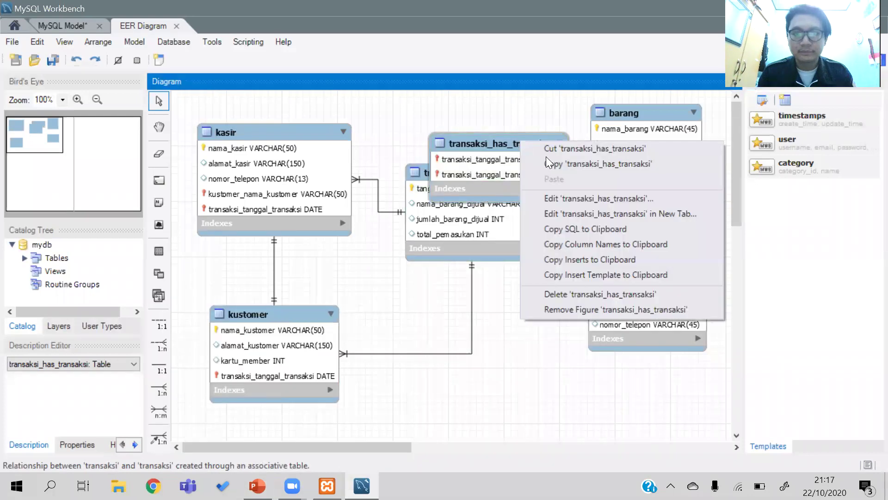
{"action": "left_click", "coordinate": [600, 293]}
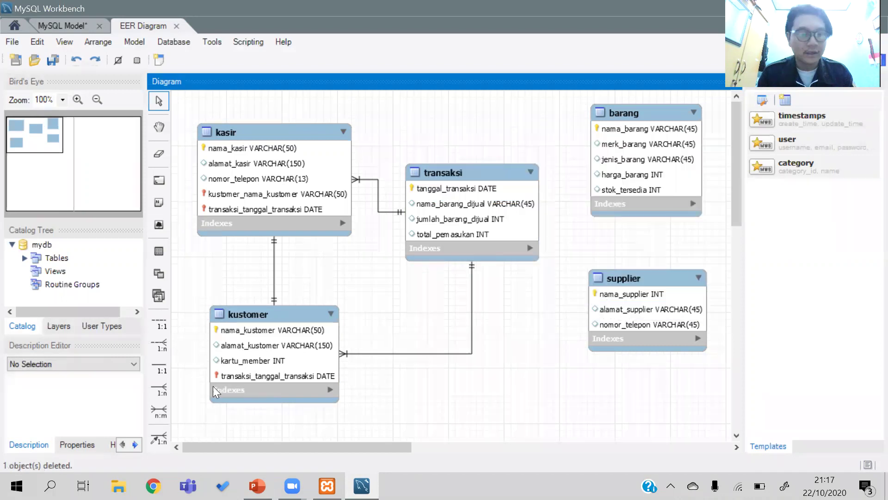
- Create a many-to-many relationship between transaksi and barang
{"action": "left_click", "coordinate": [160, 411]}
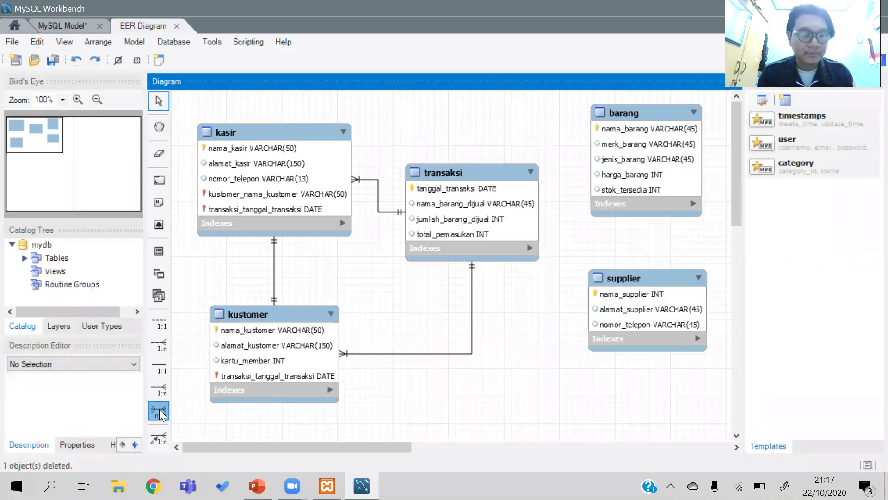
{"action": "left_click", "coordinate": [484, 178]}
{"action": "left_click", "coordinate": [626, 115]}
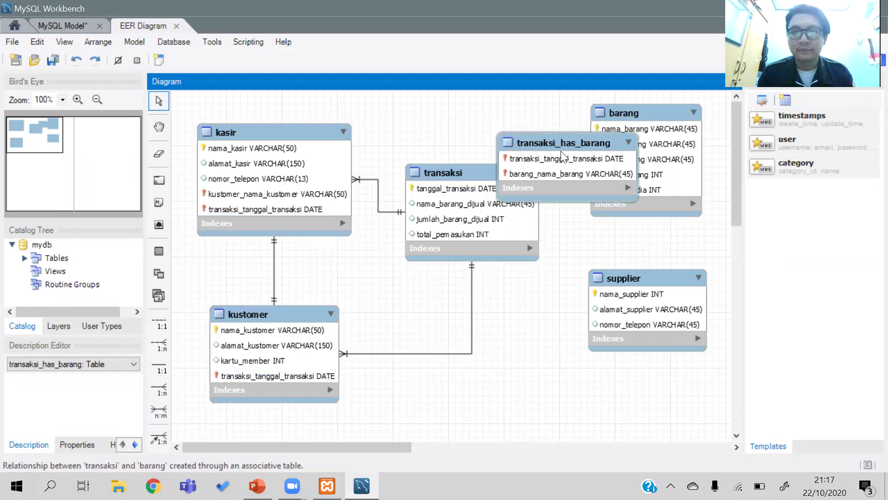
- Rearrange the diagram so transaksi sits lower and the transaksi_has_barang table is above it, beside barang
{"action": "left_click", "coordinate": [562, 135]}
{"action": "left_click_drag", "start_coordinate": [441, 172], "coordinate": [445, 255]}
{"action": "left_click_drag", "start_coordinate": [539, 138], "coordinate": [469, 116]}
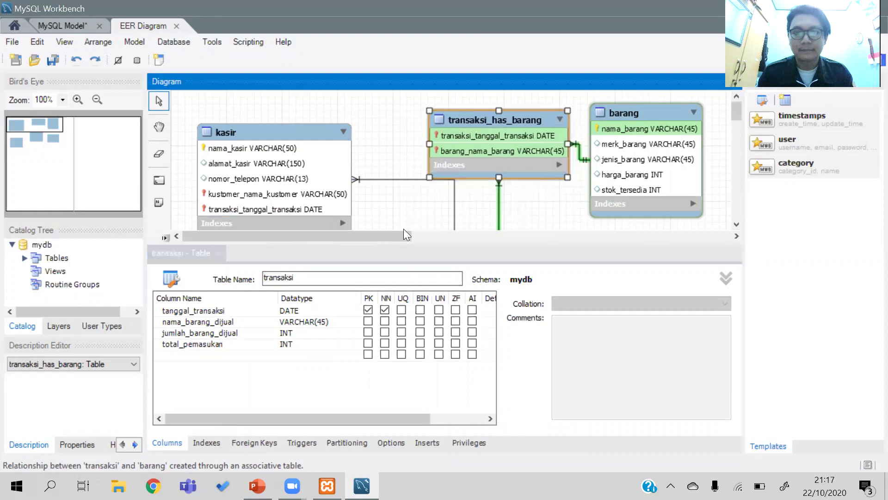
{"action": "left_click", "coordinate": [215, 253]}
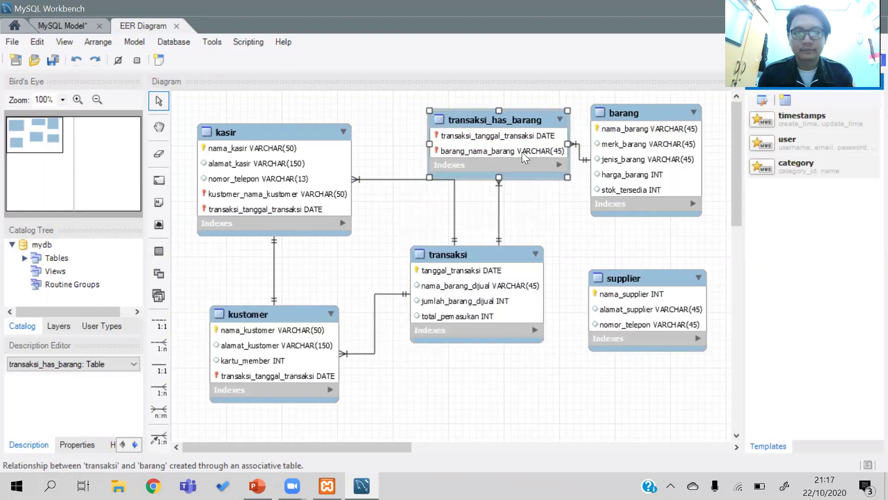
{"action": "left_click_drag", "start_coordinate": [461, 118], "coordinate": [464, 103]}
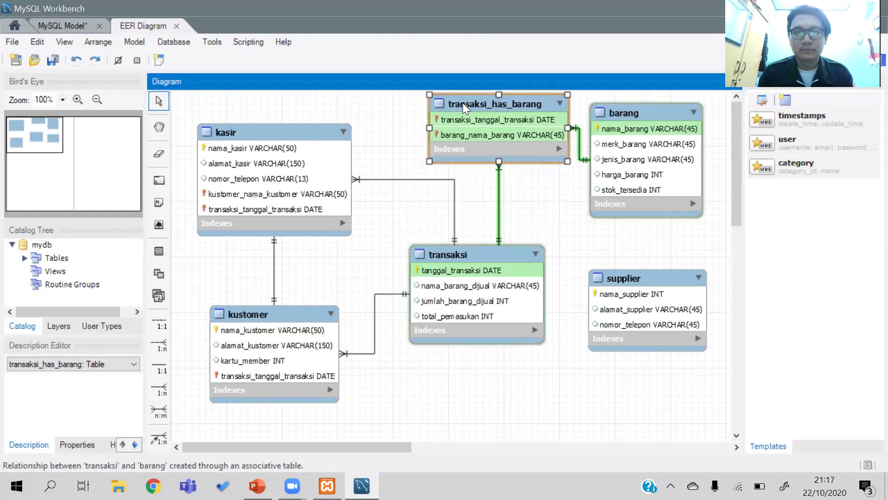
{"action": "left_click", "coordinate": [553, 203]}
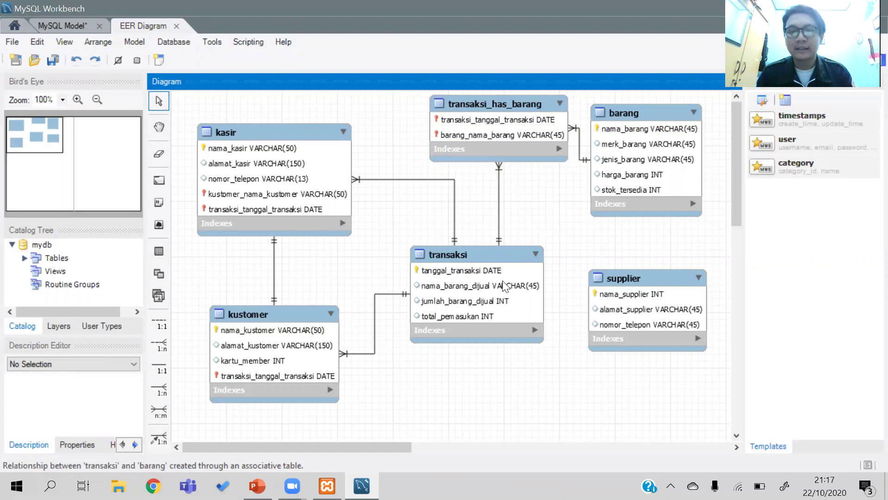
- Examine the foreign key settings of the relationship between transaksi_has_barang and transaksi, and reread the case study in PowerPoint before returning to MySQL Workbench
{"action": "right_click", "coordinate": [500, 199]}
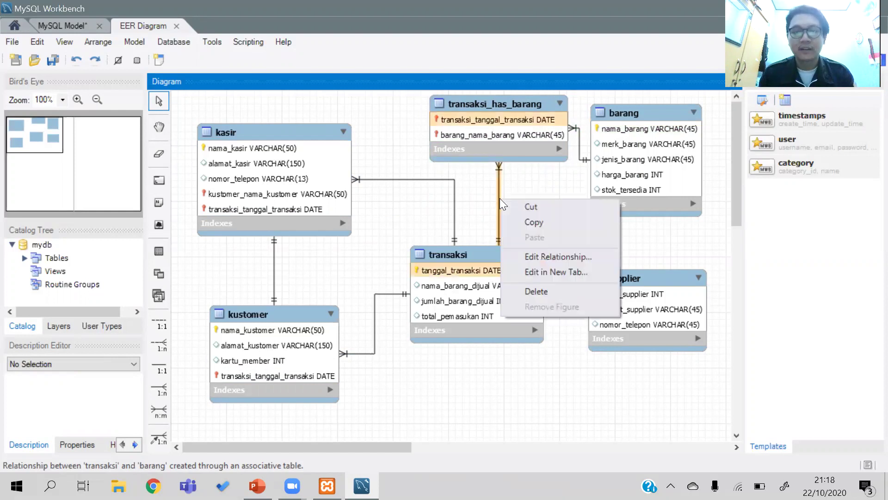
{"action": "left_click", "coordinate": [537, 257]}
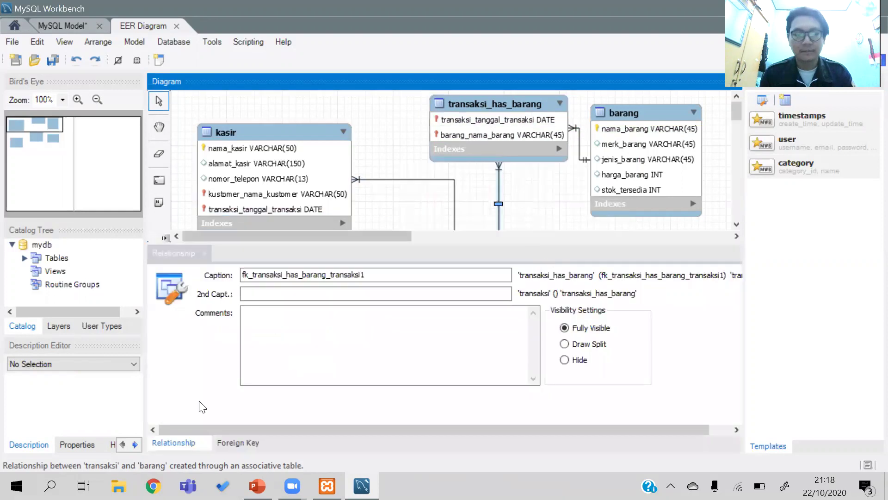
{"action": "left_click", "coordinate": [220, 442]}
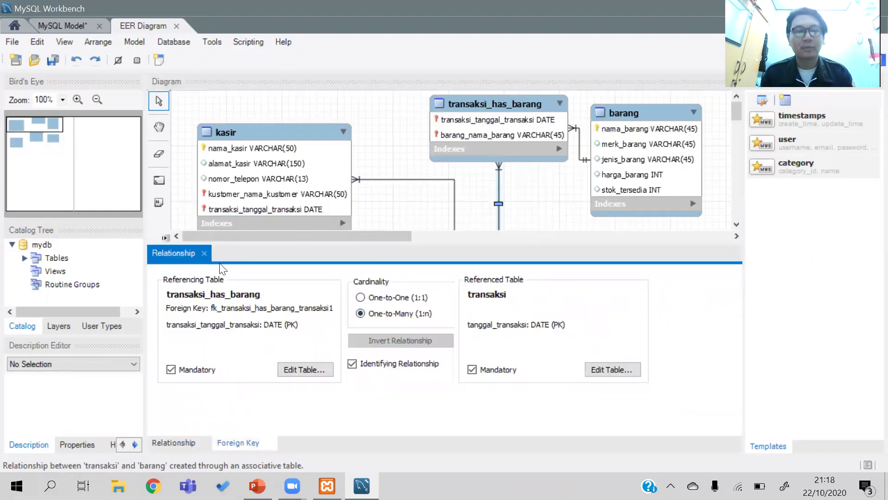
{"action": "left_click", "coordinate": [204, 253]}
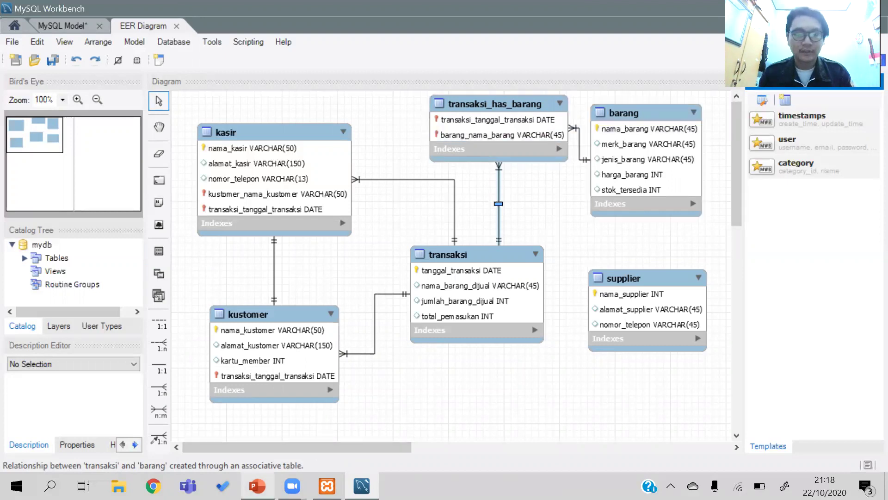
{"action": "left_click", "coordinate": [257, 486]}
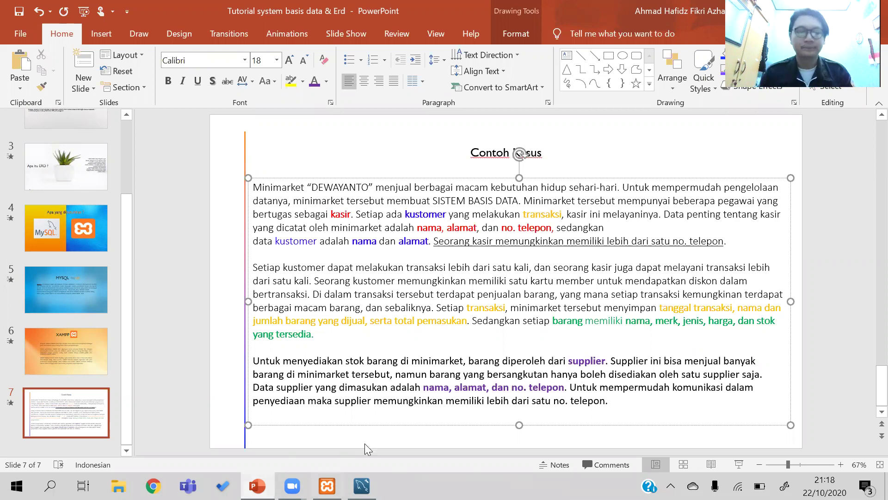
{"action": "left_click", "coordinate": [361, 486]}
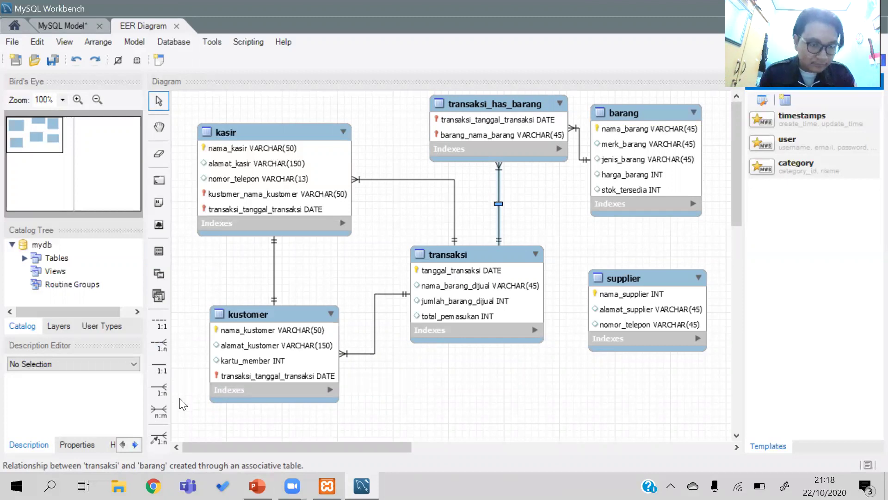
- Create an identifying one-to-many relationship from supplier to barang, and move supplier down so it lines up beneath barang
{"action": "left_click", "coordinate": [158, 388]}
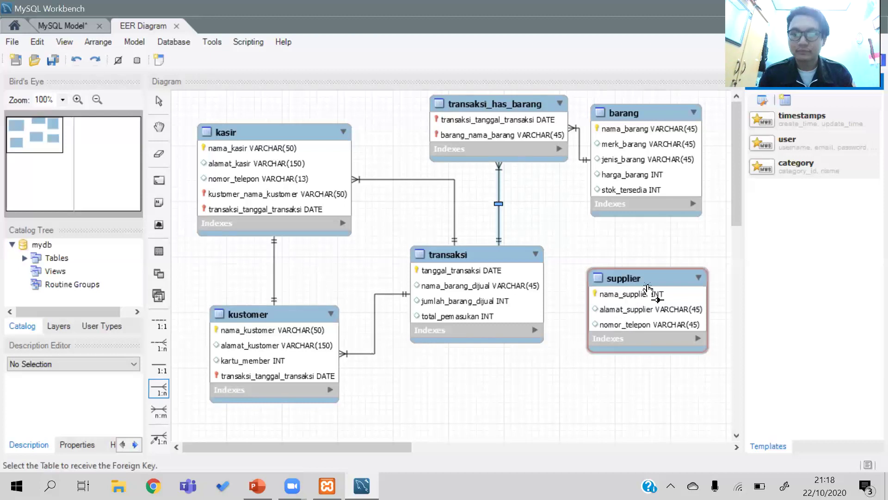
{"action": "left_click", "coordinate": [661, 279]}
{"action": "double_click", "coordinate": [638, 163]}
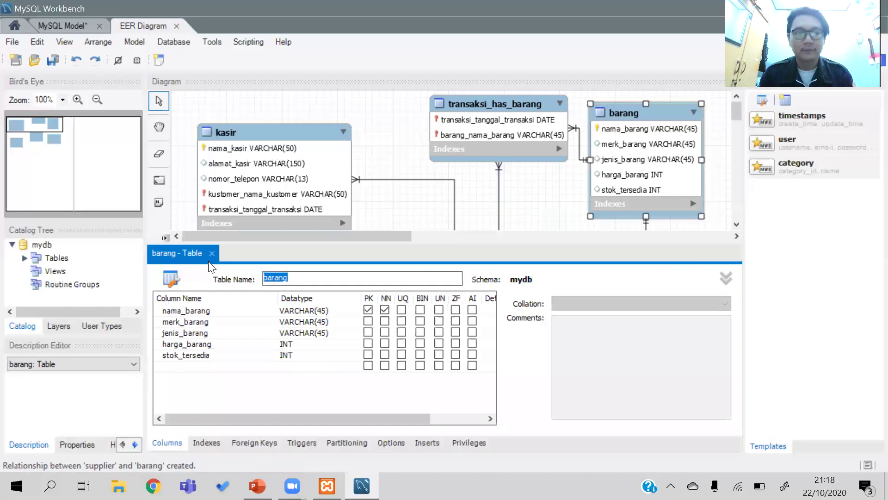
{"action": "left_click", "coordinate": [212, 253]}
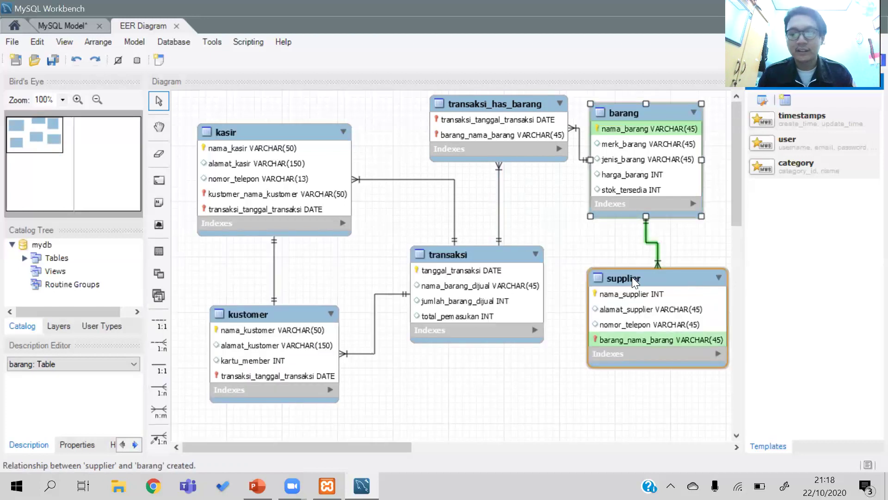
{"action": "left_click", "coordinate": [629, 280]}
{"action": "left_click_drag", "start_coordinate": [625, 284], "coordinate": [619, 298]}
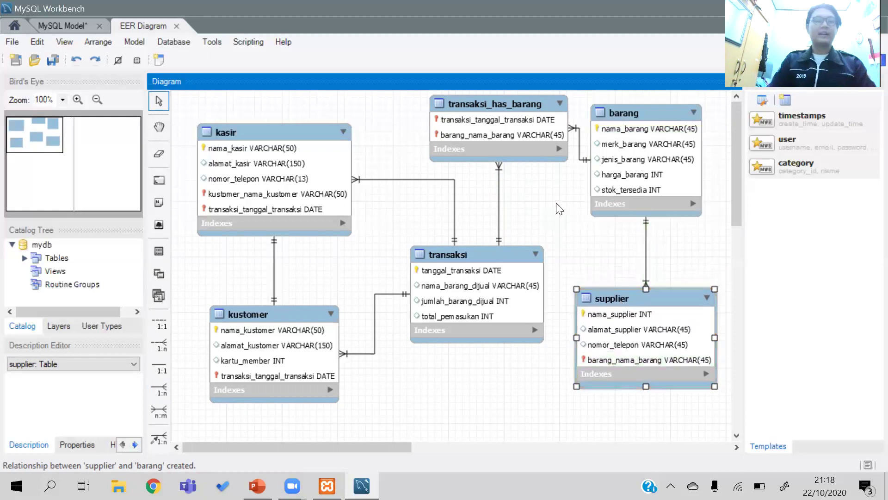